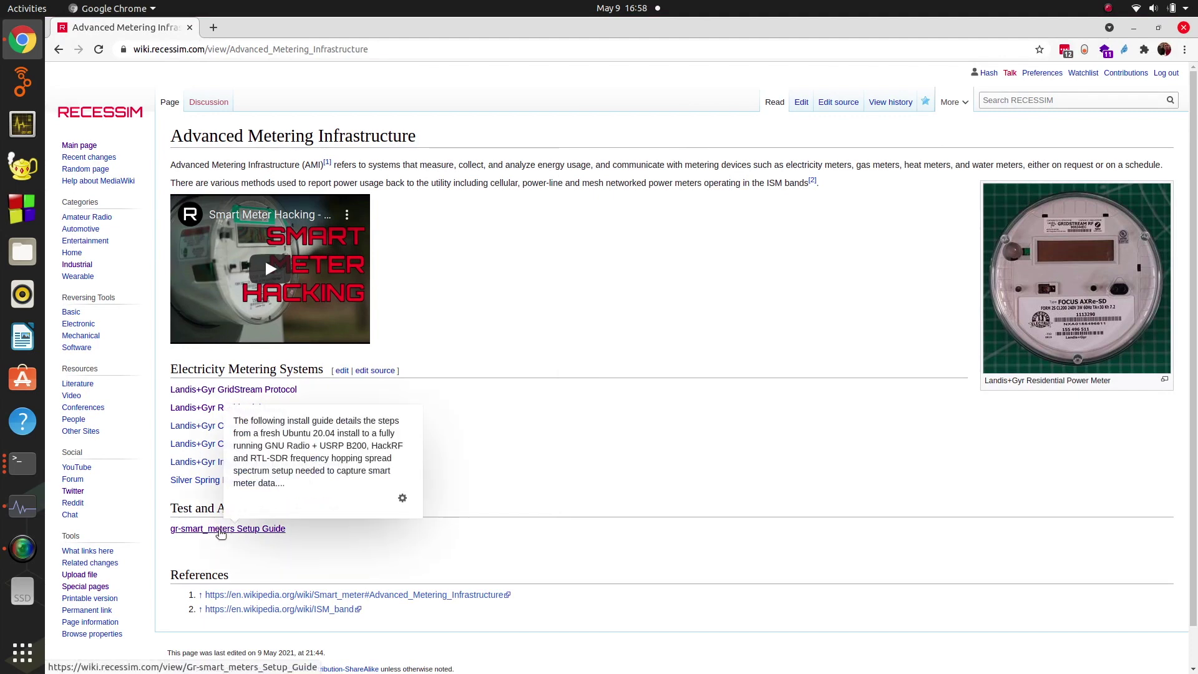
Step: Open the 'gr-smart_meters Setup Guide' link under Test and Analysis on the RECESSIM wiki
left_click(220, 529)
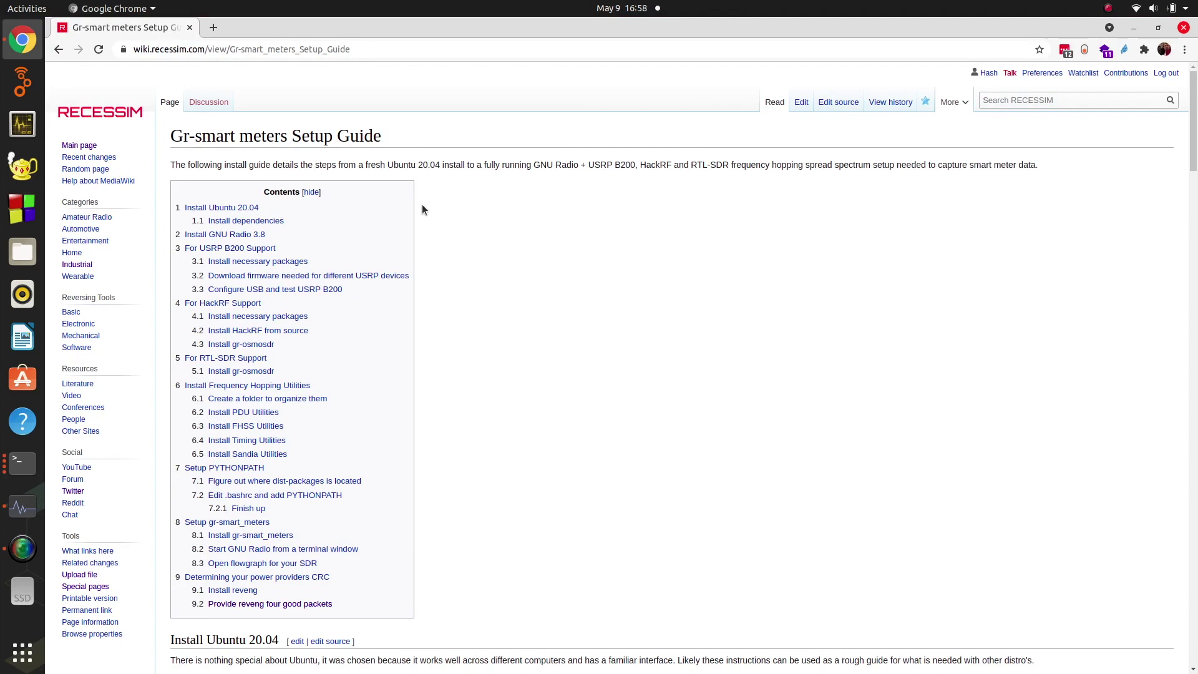
Step: Read down the setup guide from Install Ubuntu 20.04 to the power provider's CRC section, then return up
scroll(377, 257, "down", 8)
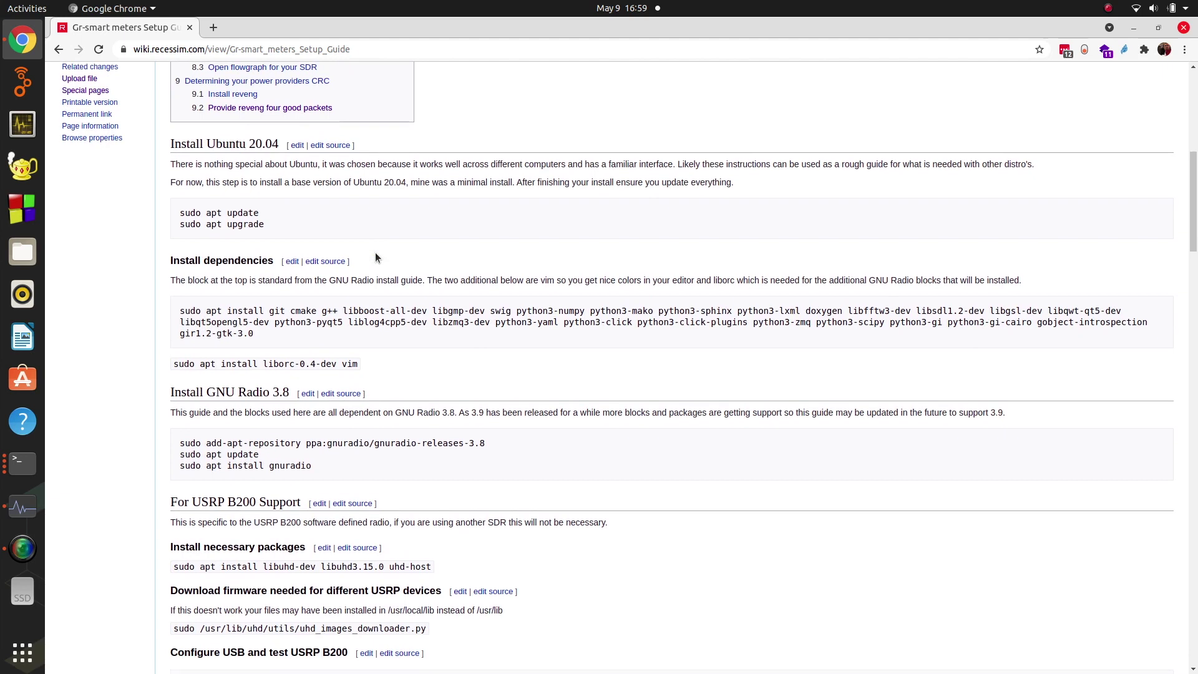
left_click_drag(207, 149, 278, 144)
scroll(432, 238, "down", 9)
scroll(432, 238, "down", 20)
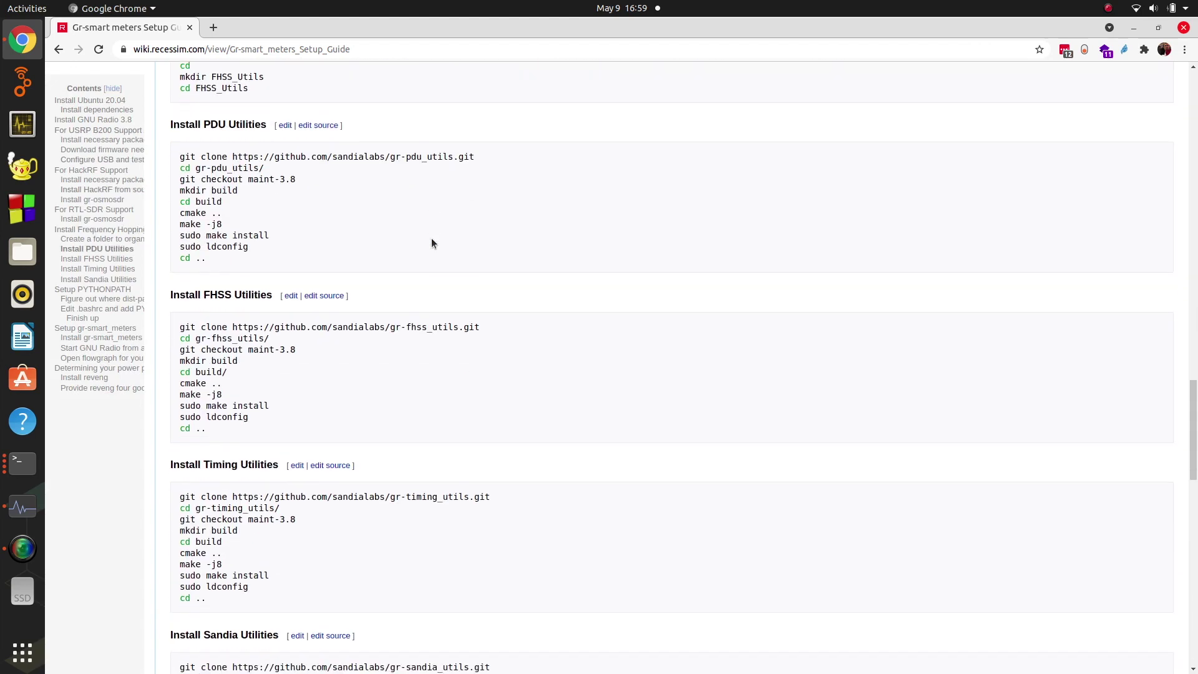
scroll(416, 237, "down", 9)
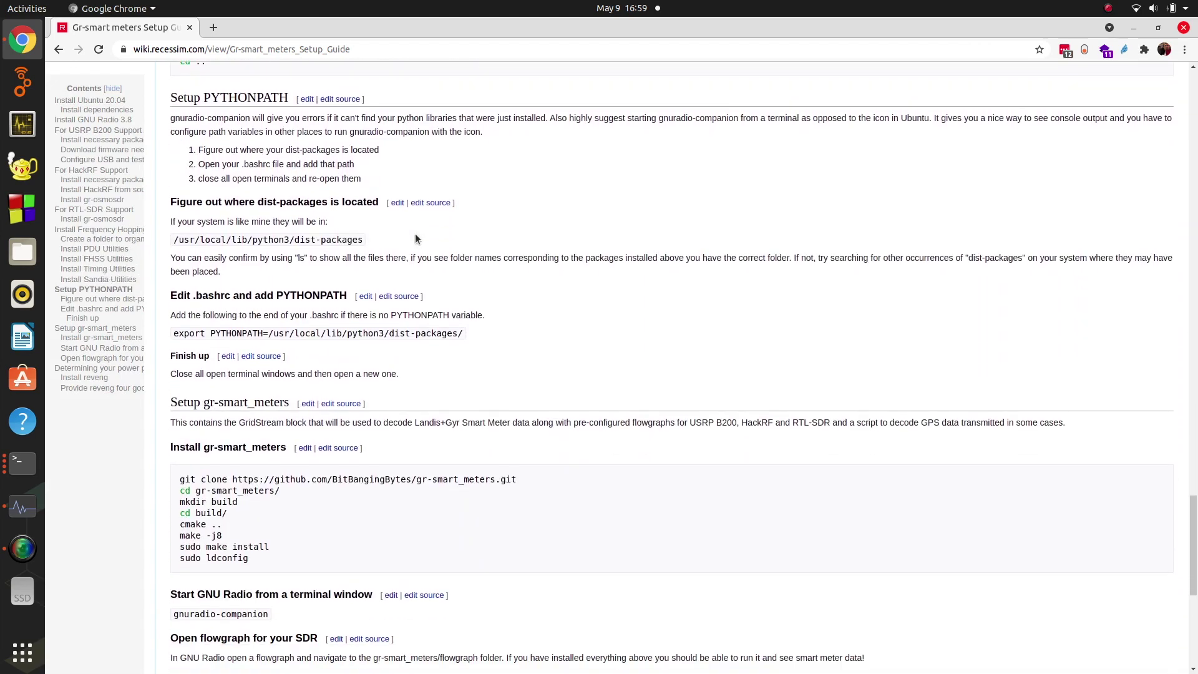
scroll(415, 237, "down", 4)
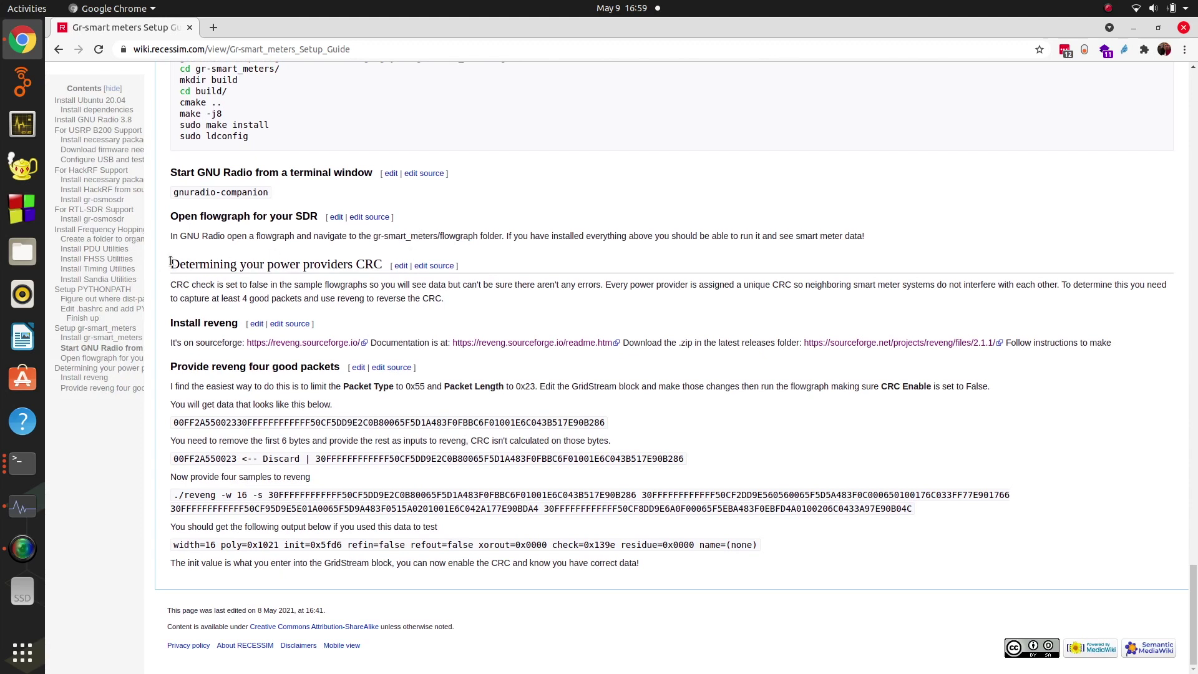
left_click_drag(170, 264, 381, 259)
scroll(473, 266, "up", 20)
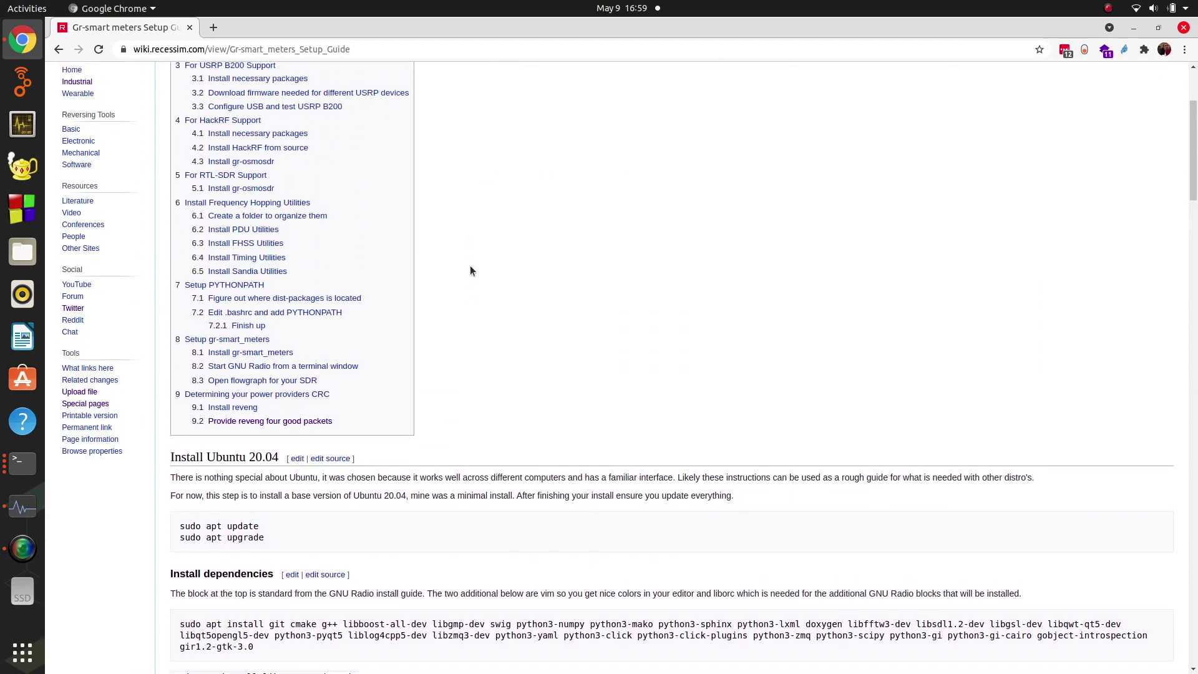
scroll(471, 270, "up", 3)
Step: Hide Chrome and launch gnuradio-companion from the ~/SDR terminal with its window maximized
key("super+h")
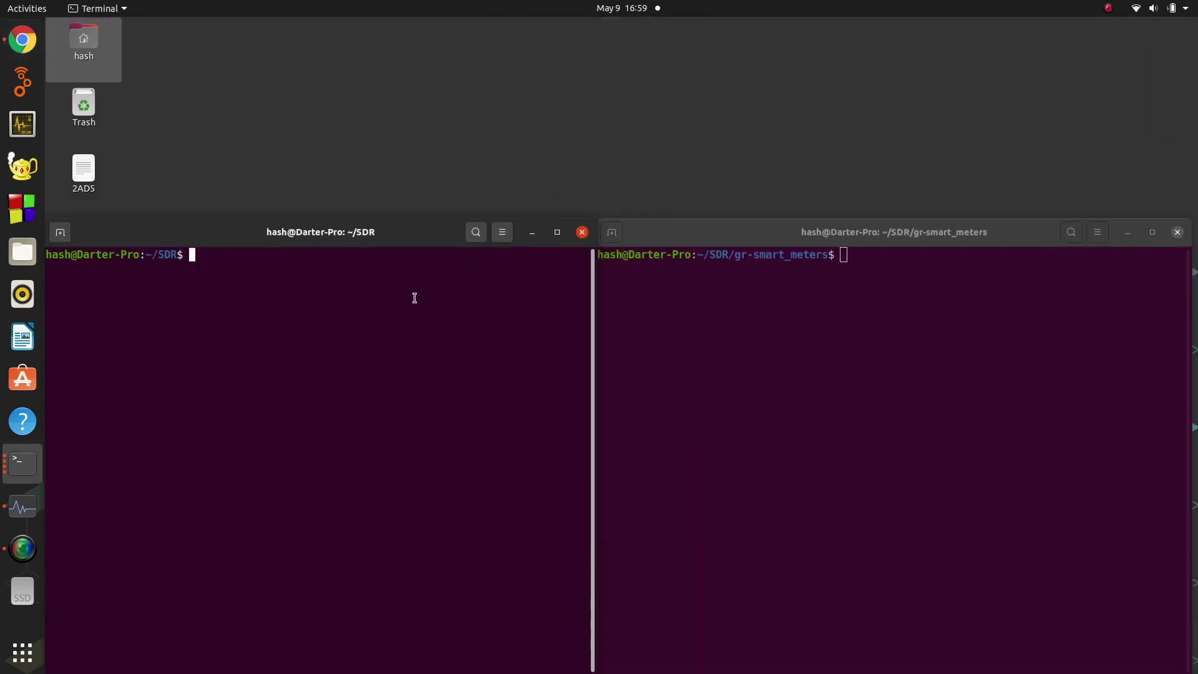
type("gnur")
key("Tab")
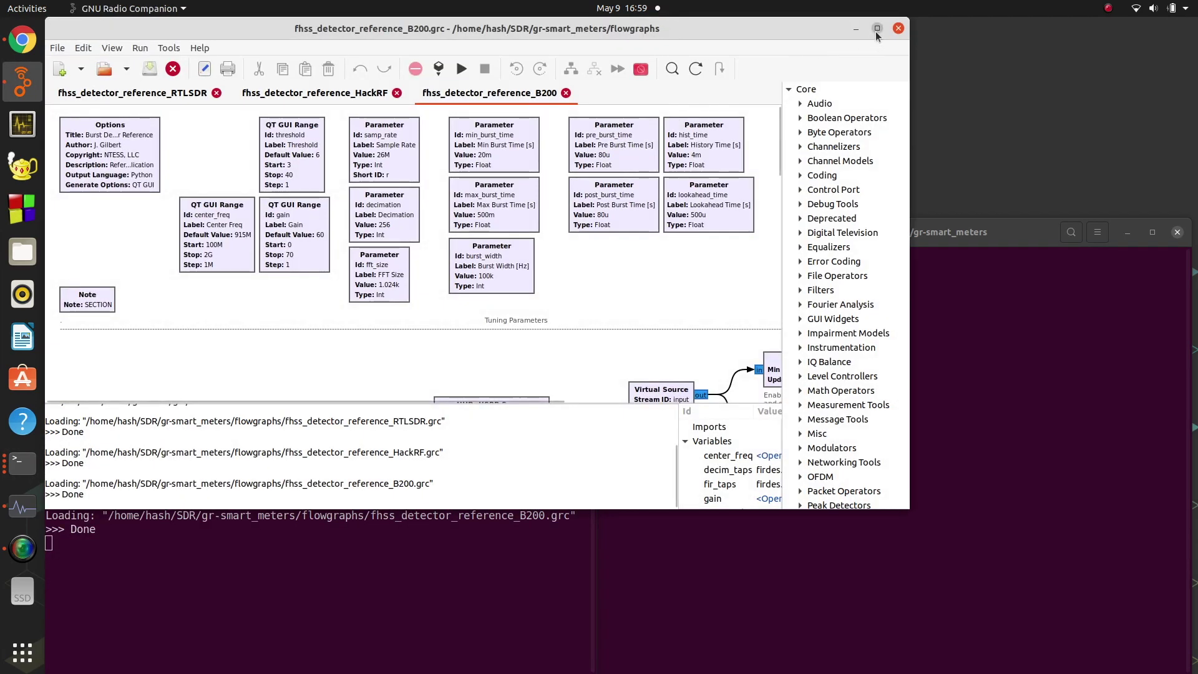
left_click(877, 29)
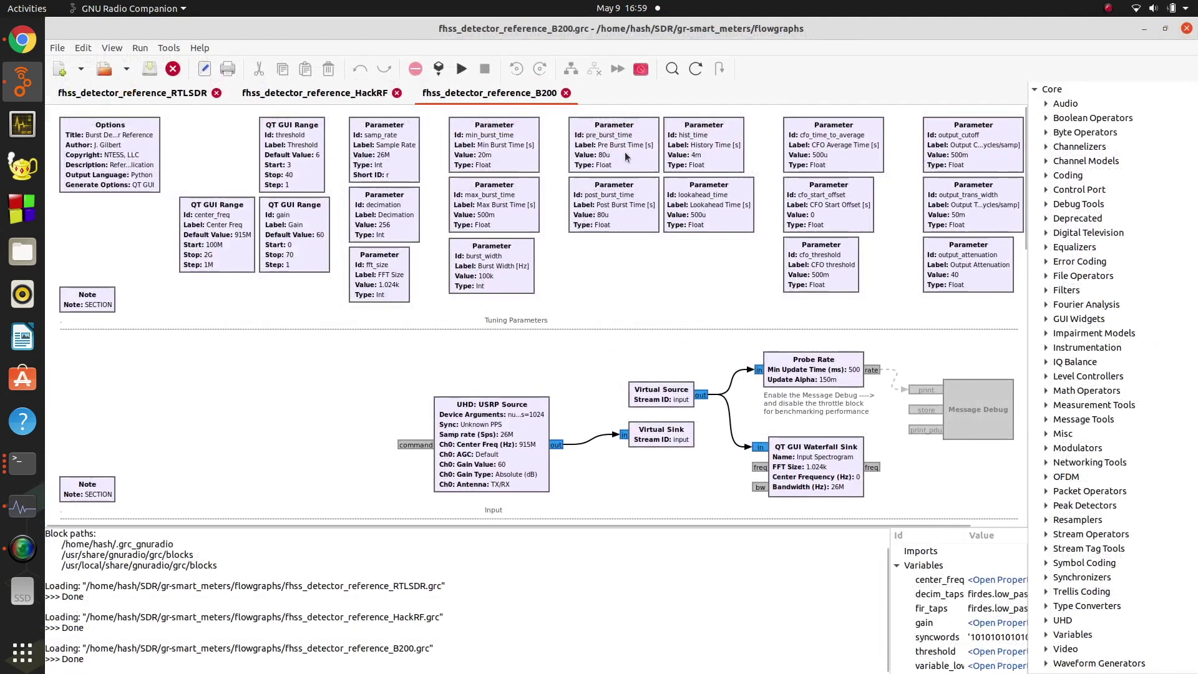
Step: Show the RTLSDR flowgraph and check the .grc files in gr-smart_meters/flowgraphs without opening any
left_click(165, 96)
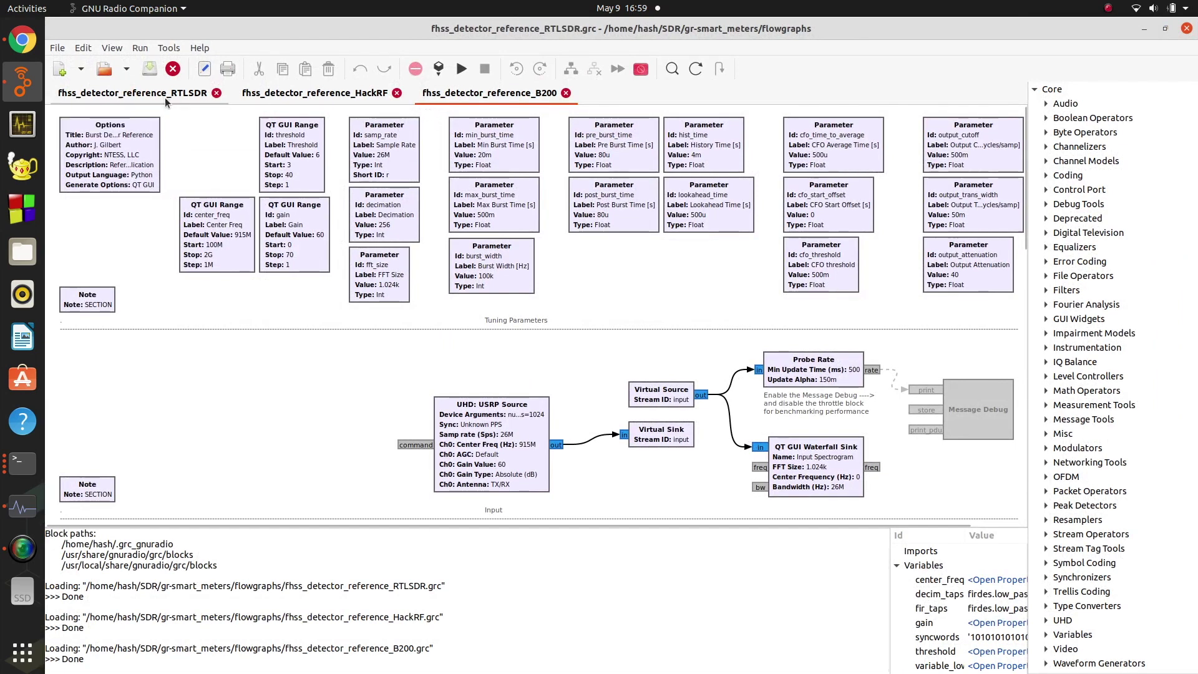
left_click(104, 68)
left_click(496, 95)
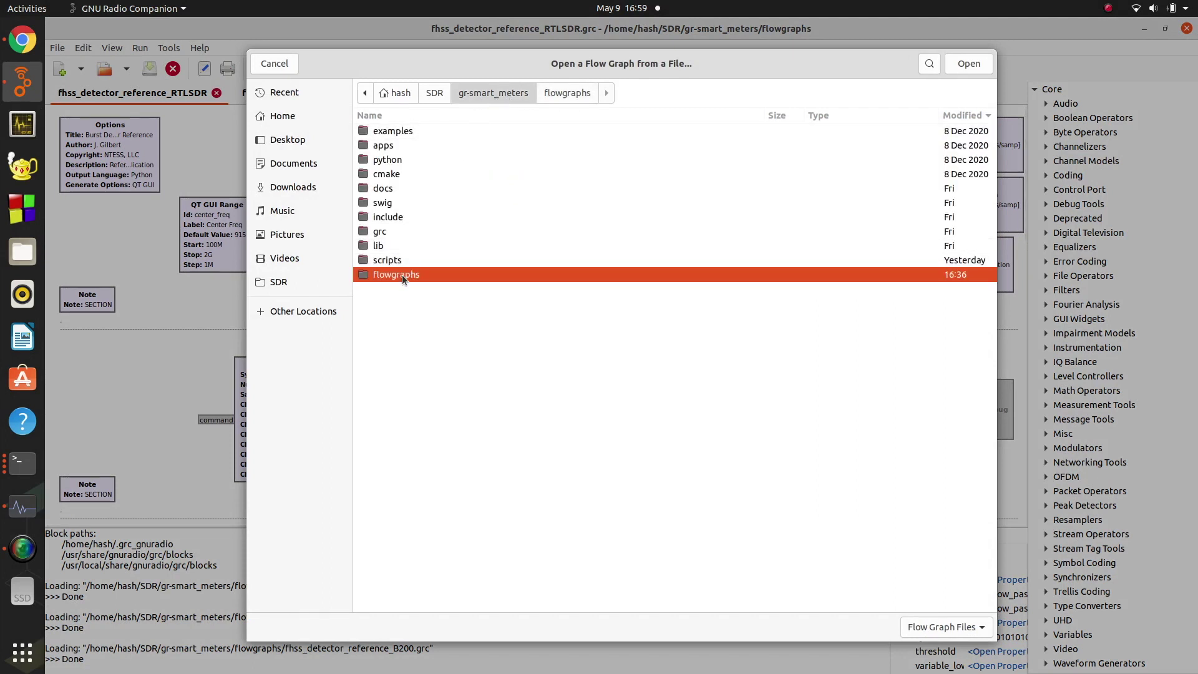
double_click(402, 275)
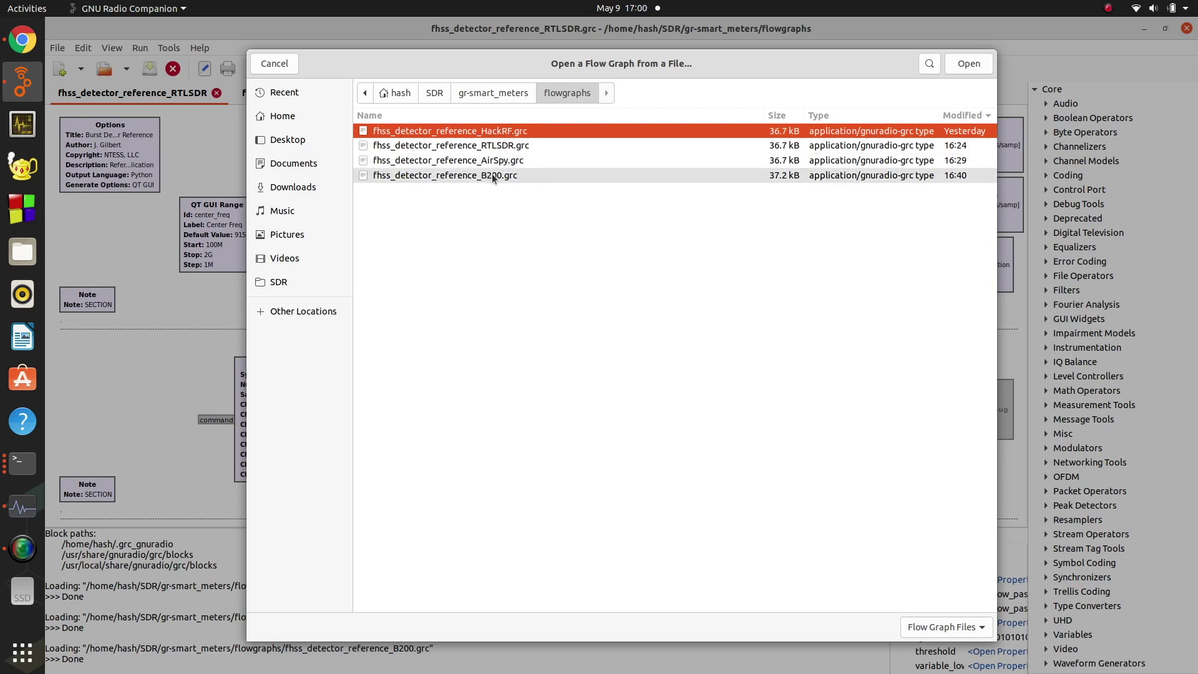
left_click(276, 65)
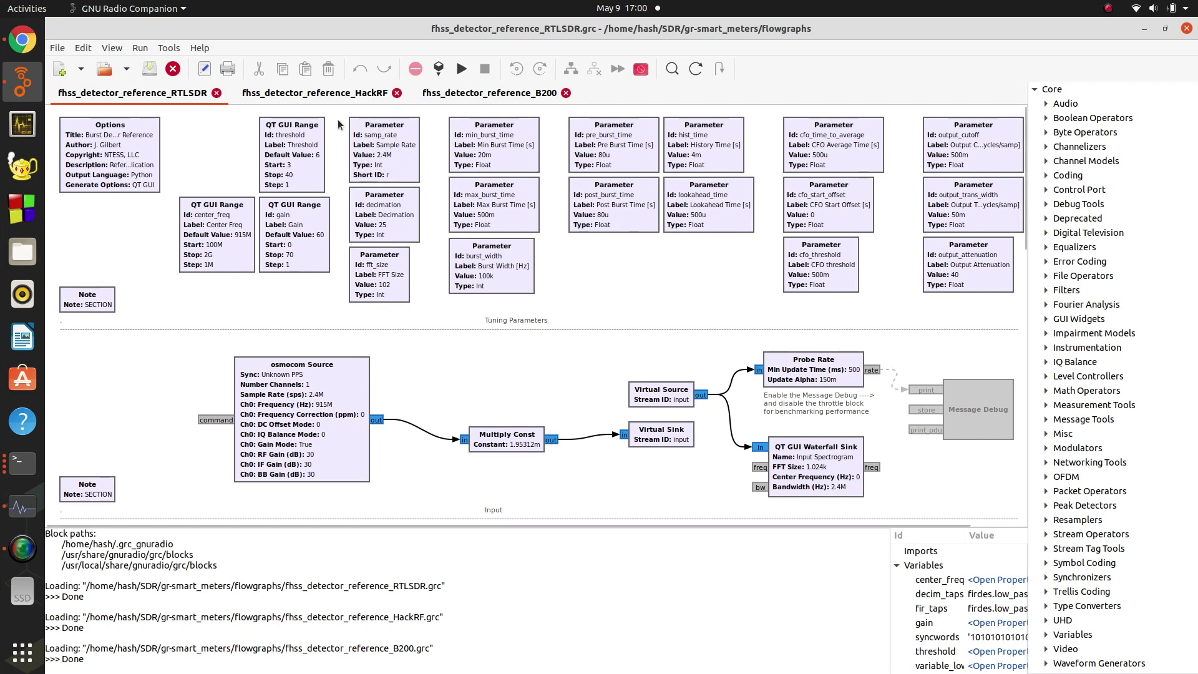
left_click(315, 92)
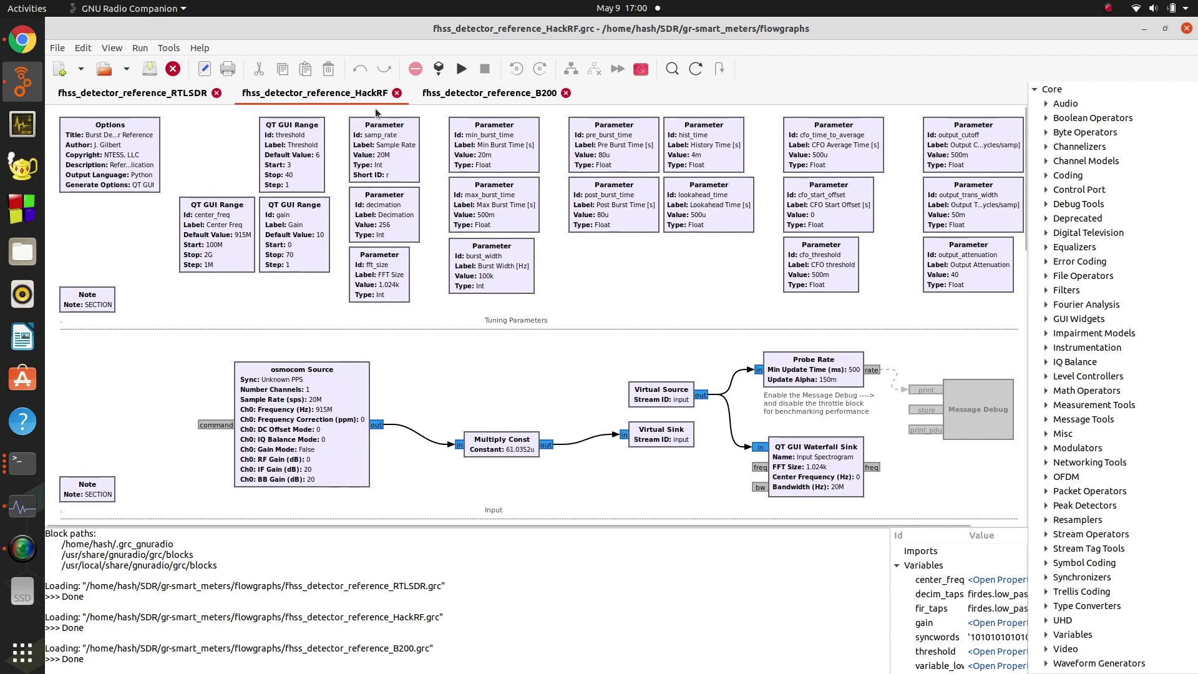
left_click(490, 94)
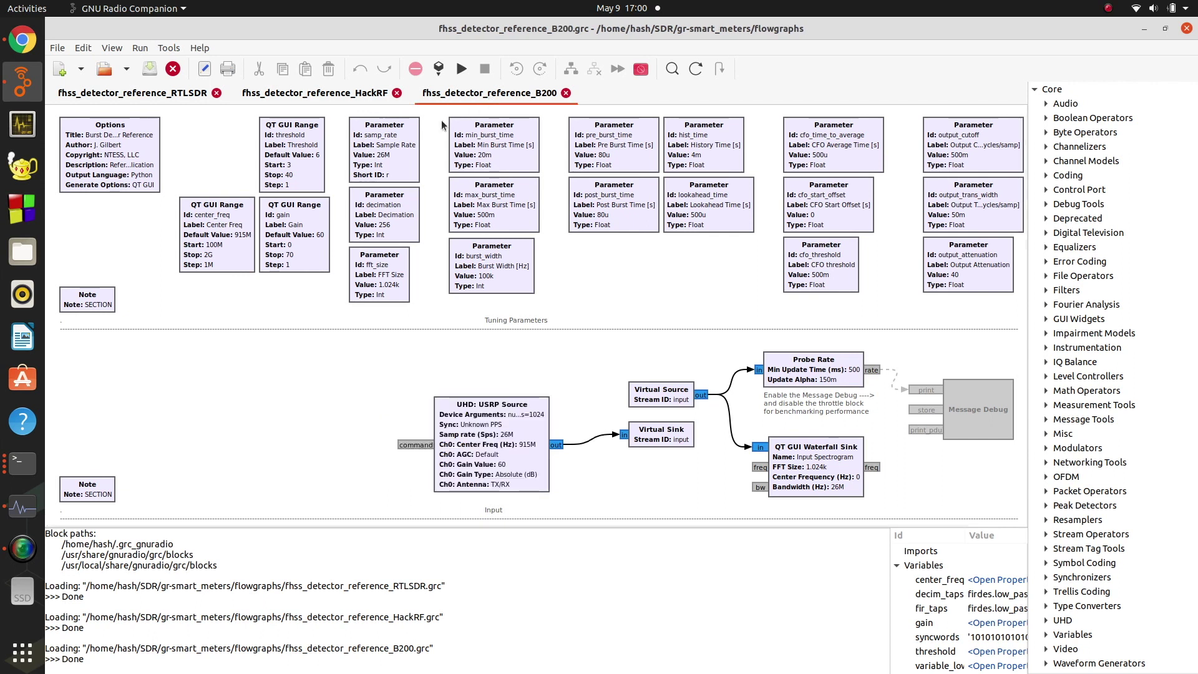
left_click(188, 95)
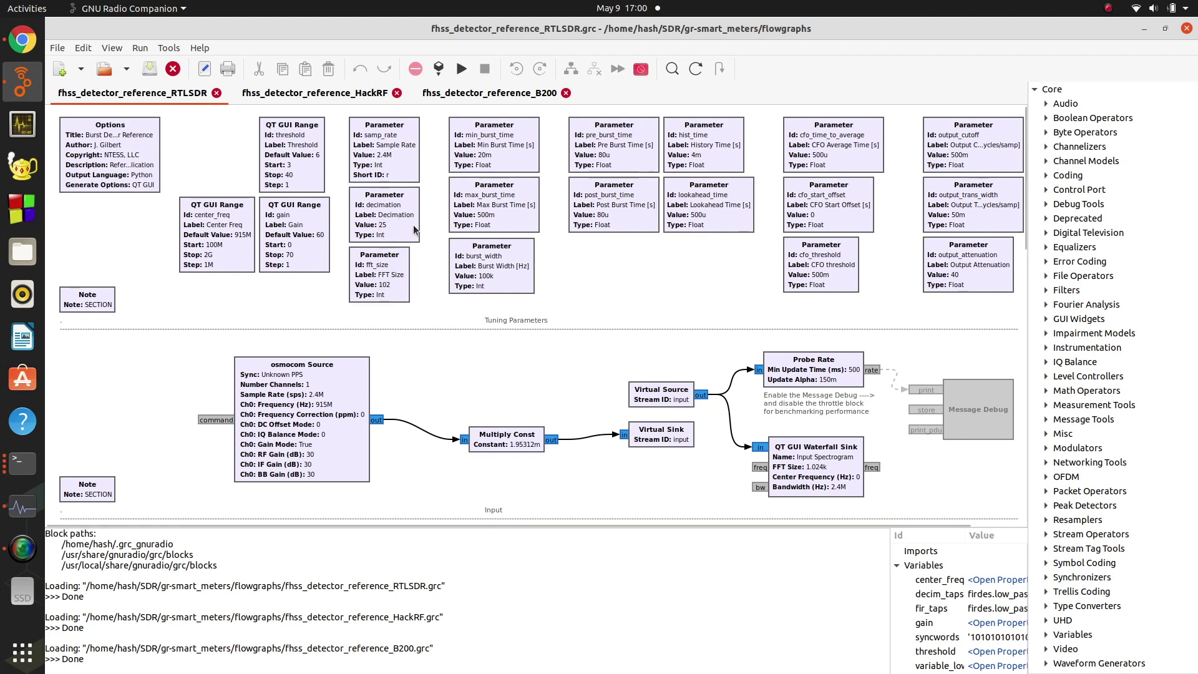
left_click(361, 97)
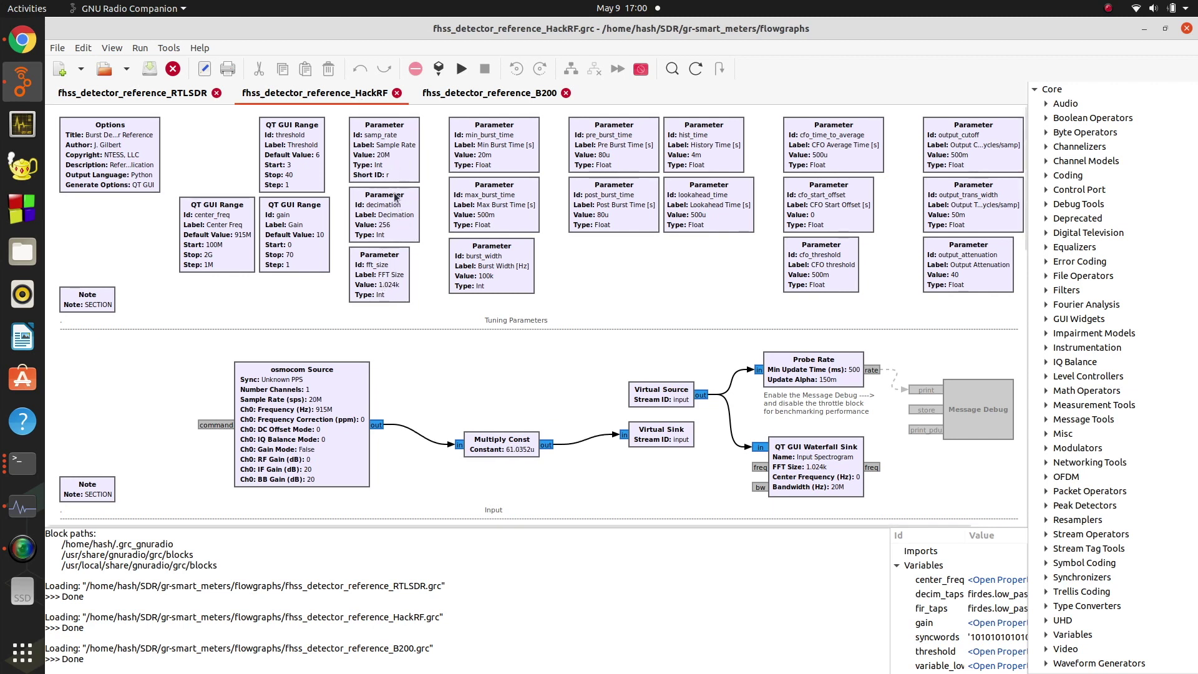
double_click(399, 215)
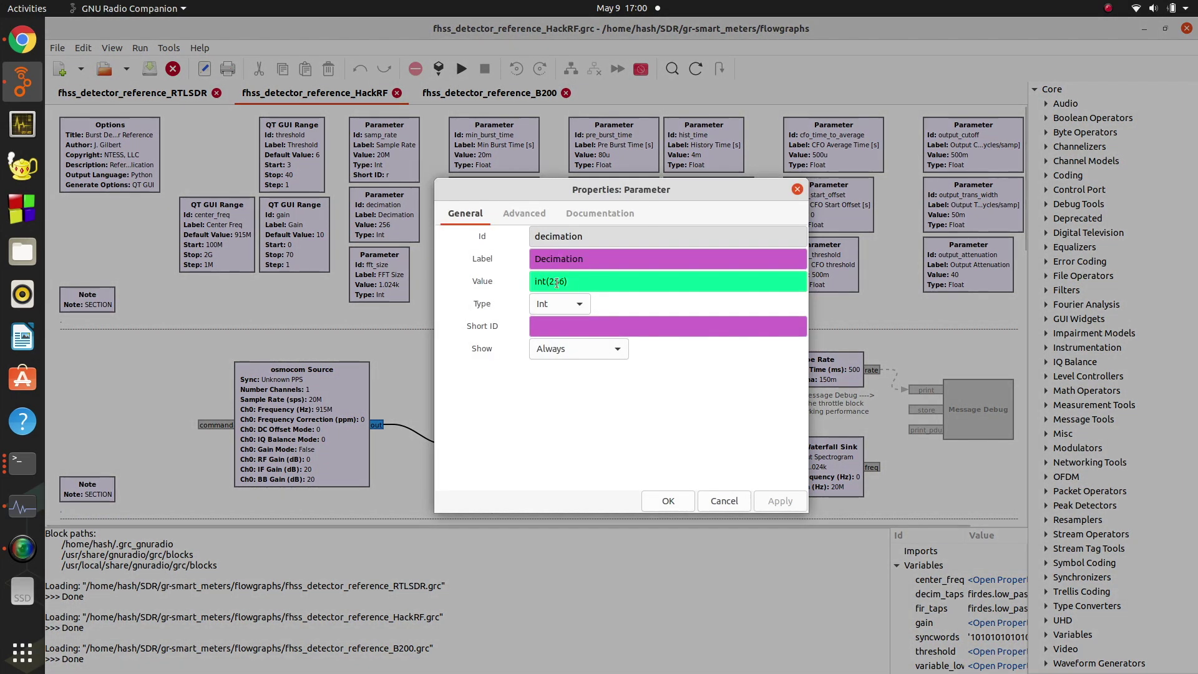
left_click(724, 501)
double_click(376, 278)
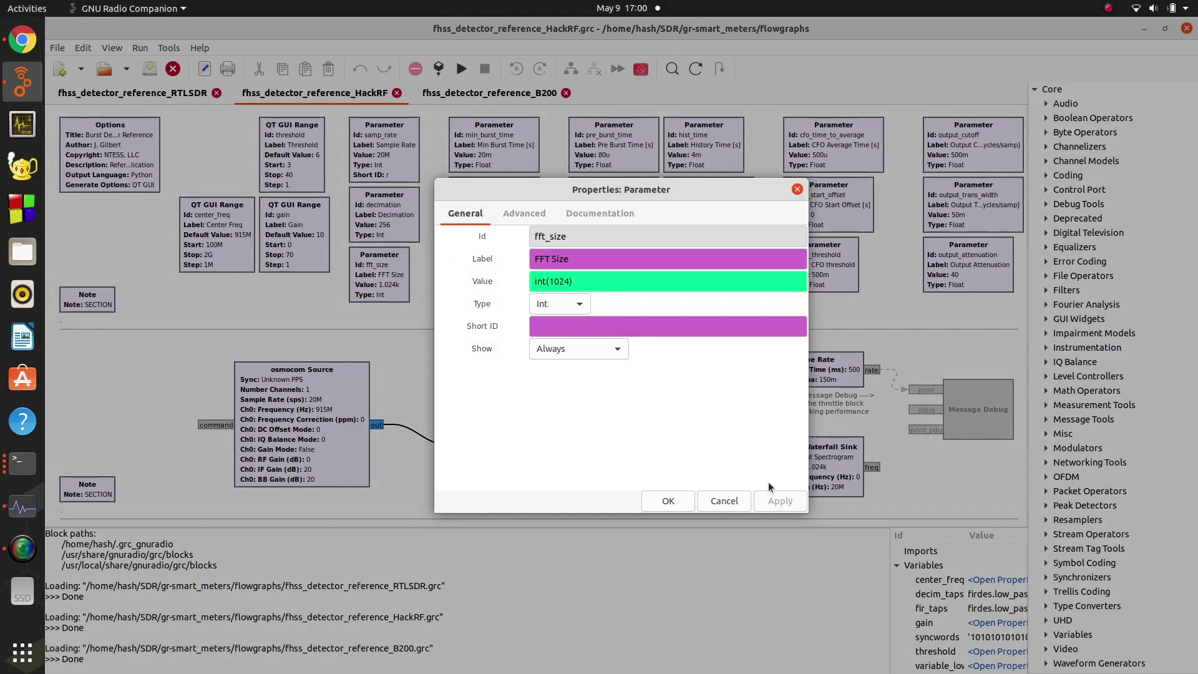
left_click(726, 501)
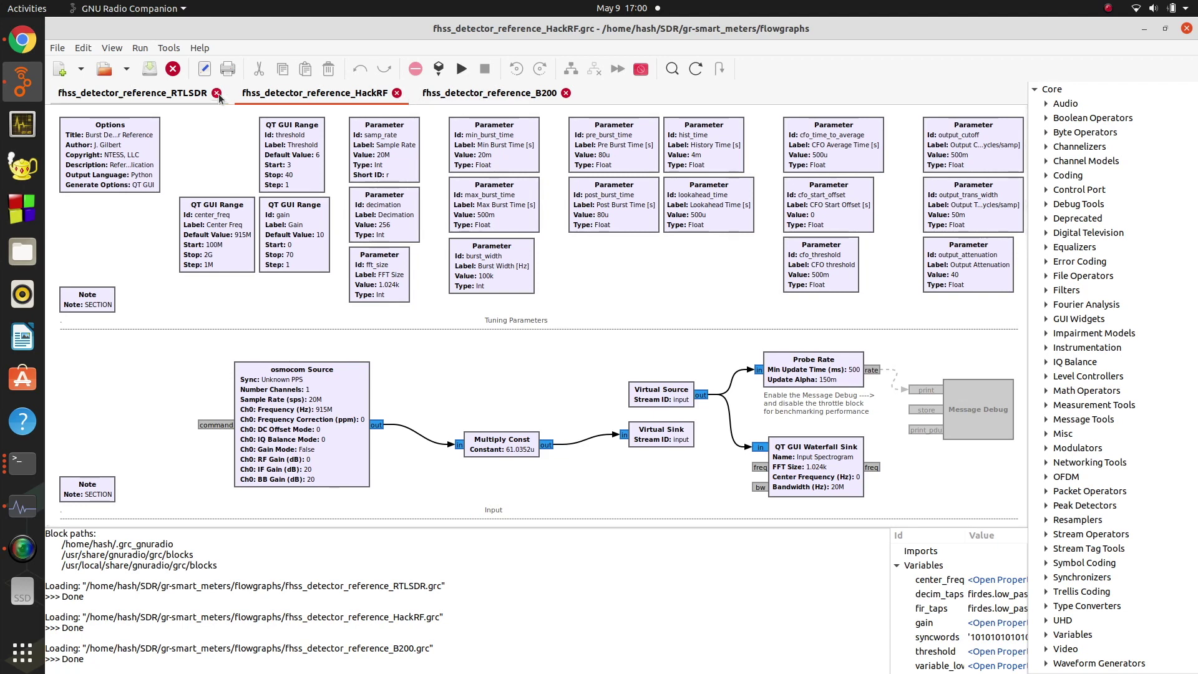
left_click(199, 94)
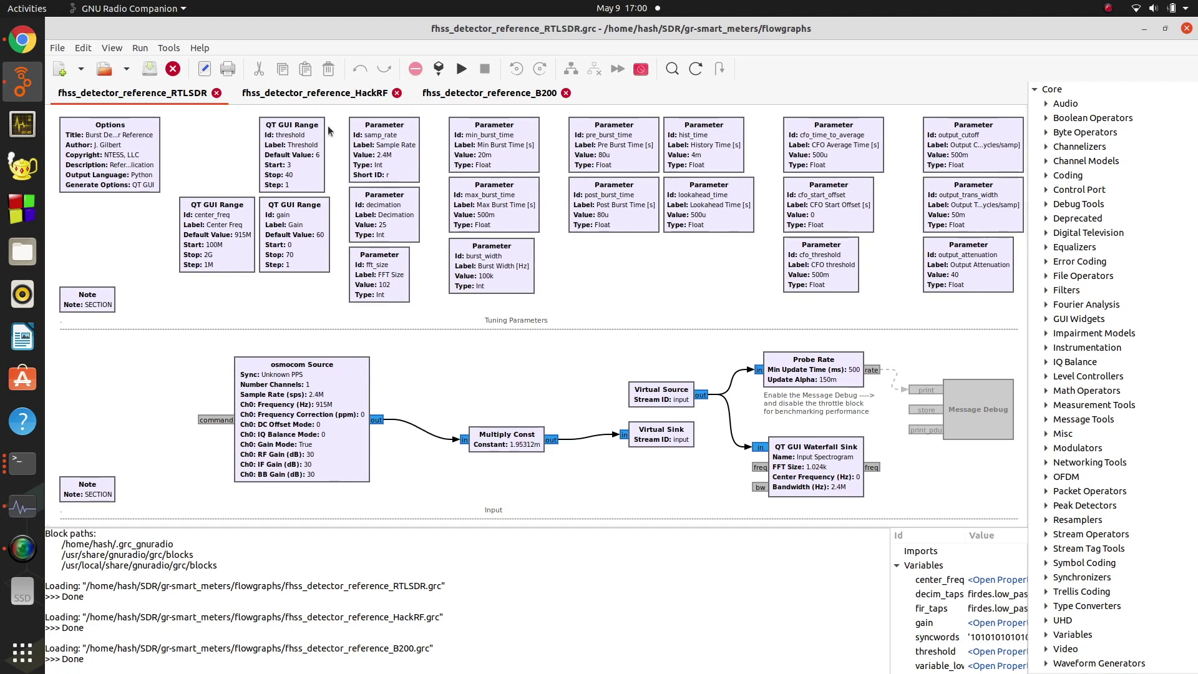
double_click(391, 267)
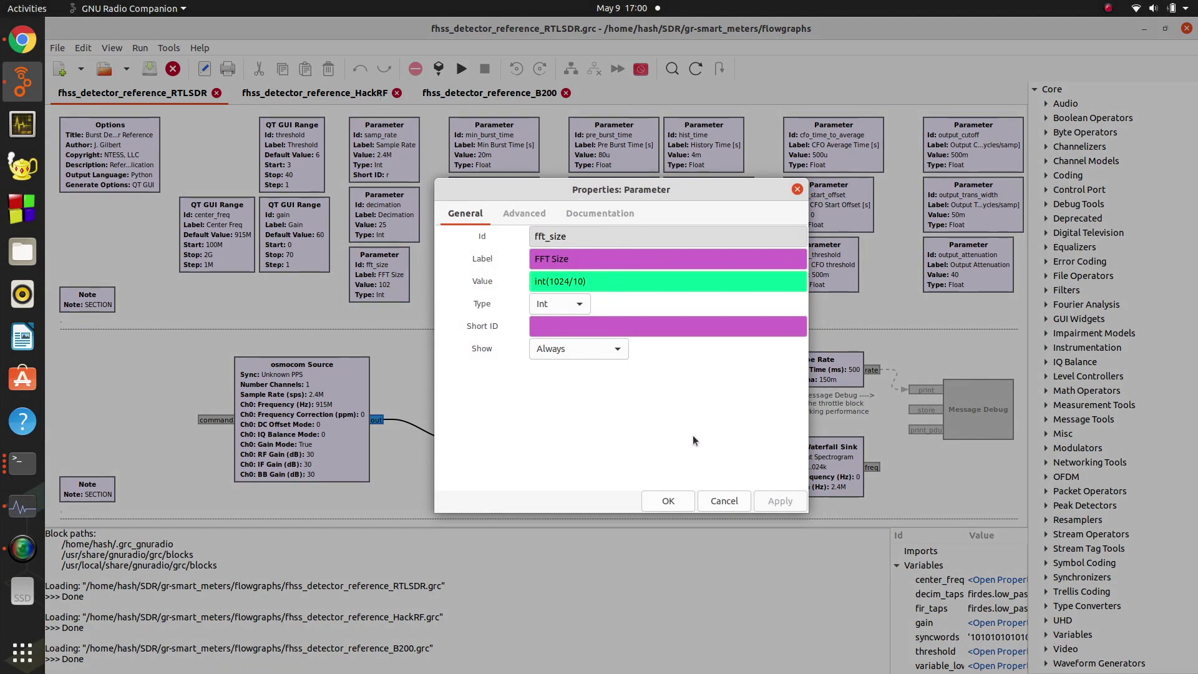
left_click(724, 502)
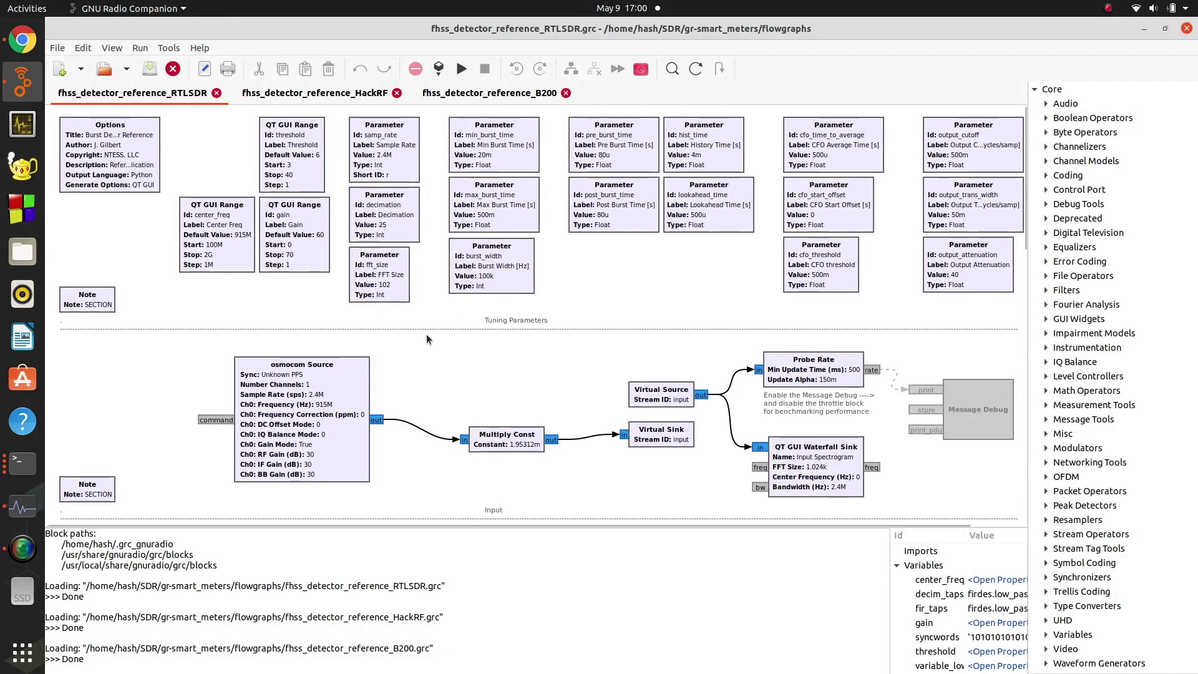
Step: Compare the RTLSDR, HackRF (samp_rate 20M) and B200 (26M) flowgraphs, ending on HackRF
scroll(427, 339, "down", 1)
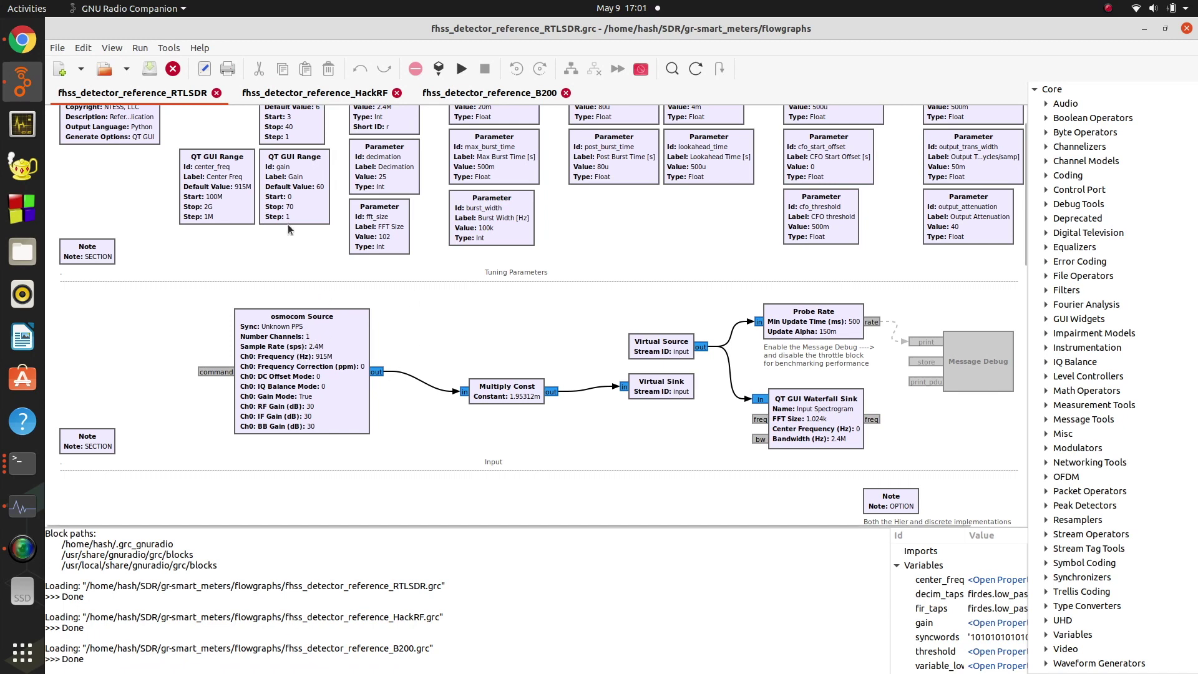
left_click(340, 93)
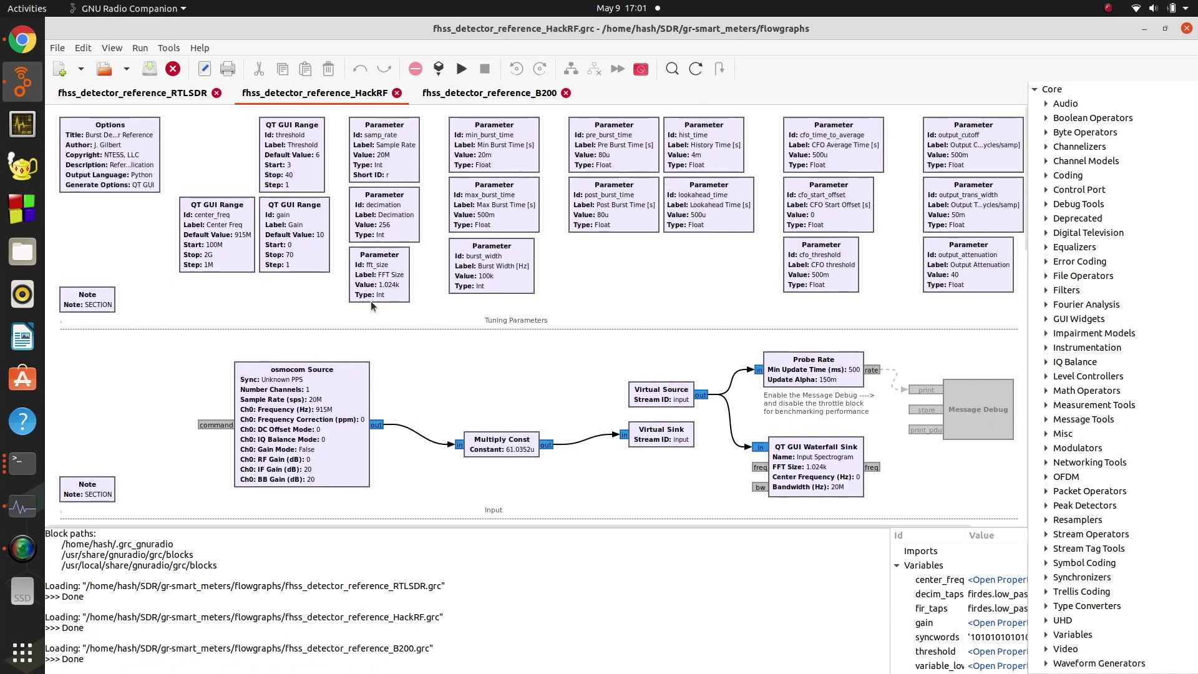
left_click(496, 94)
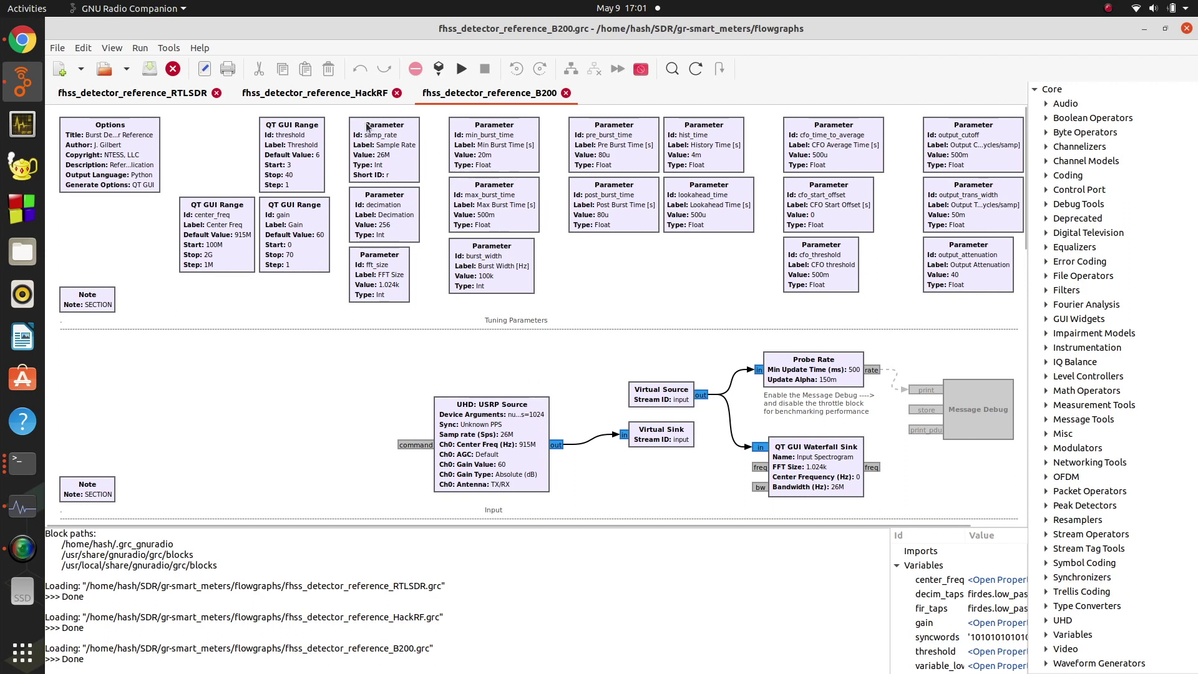
left_click(350, 93)
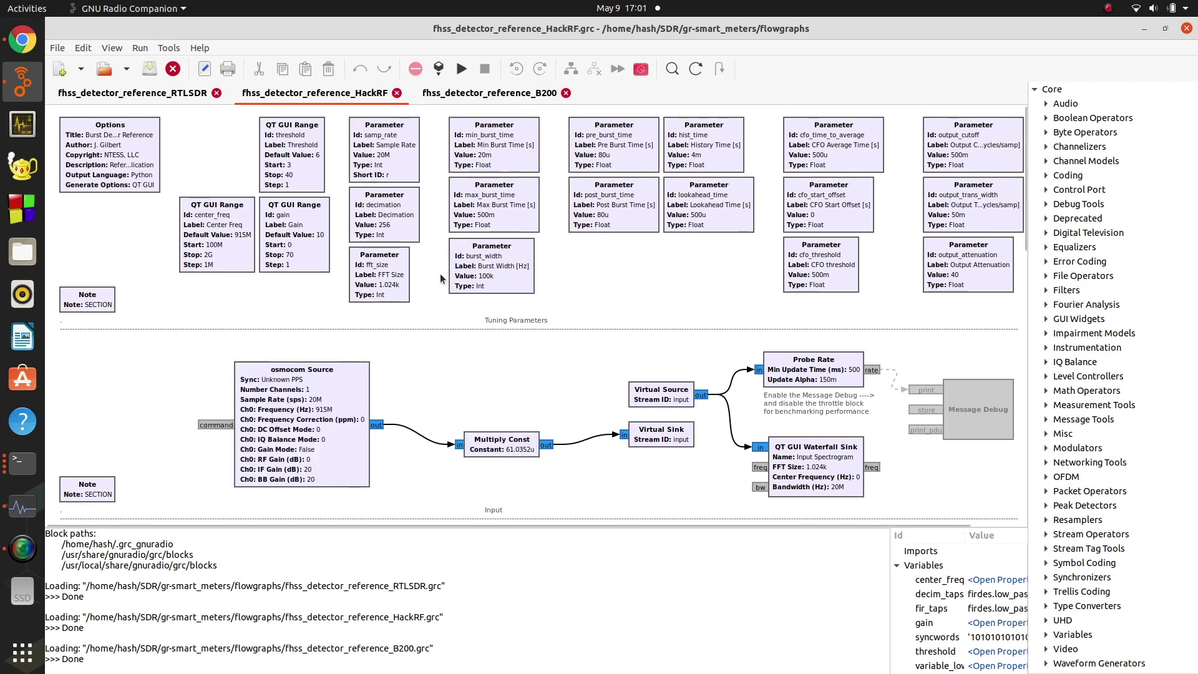
Step: Scroll past Burst Detection and FM Demod to the PDU Align, GridStream and Socket PDU (port 52001) blocks
scroll(498, 320, "down", 2)
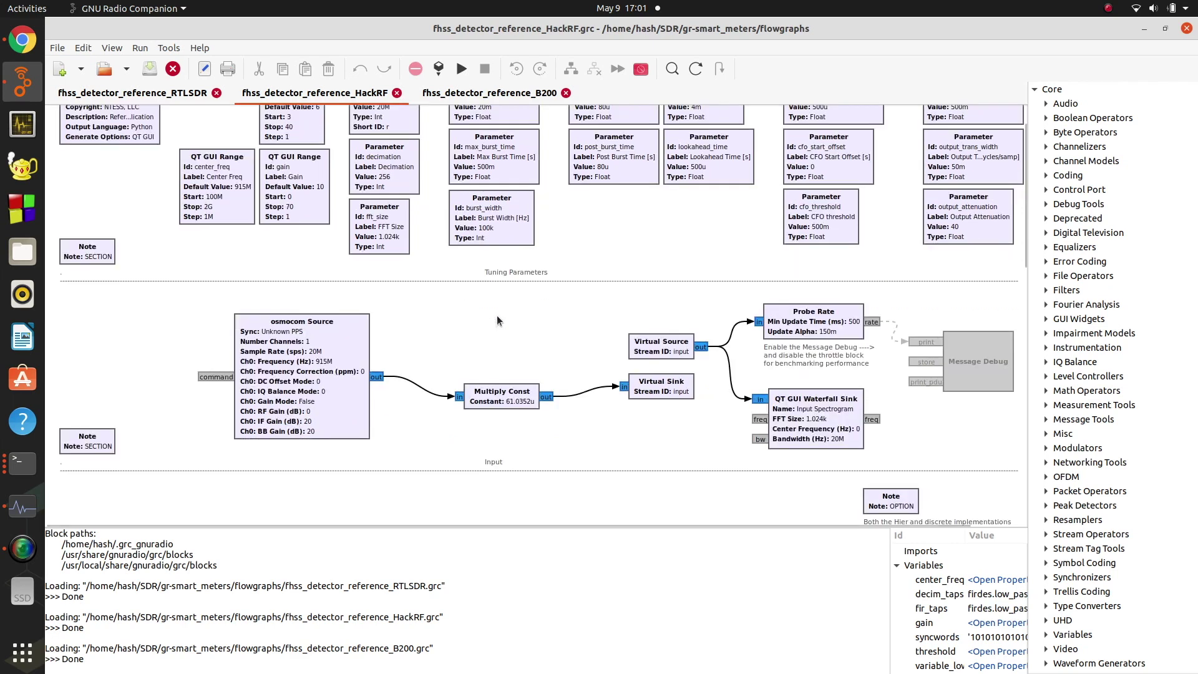
scroll(497, 321, "down", 2)
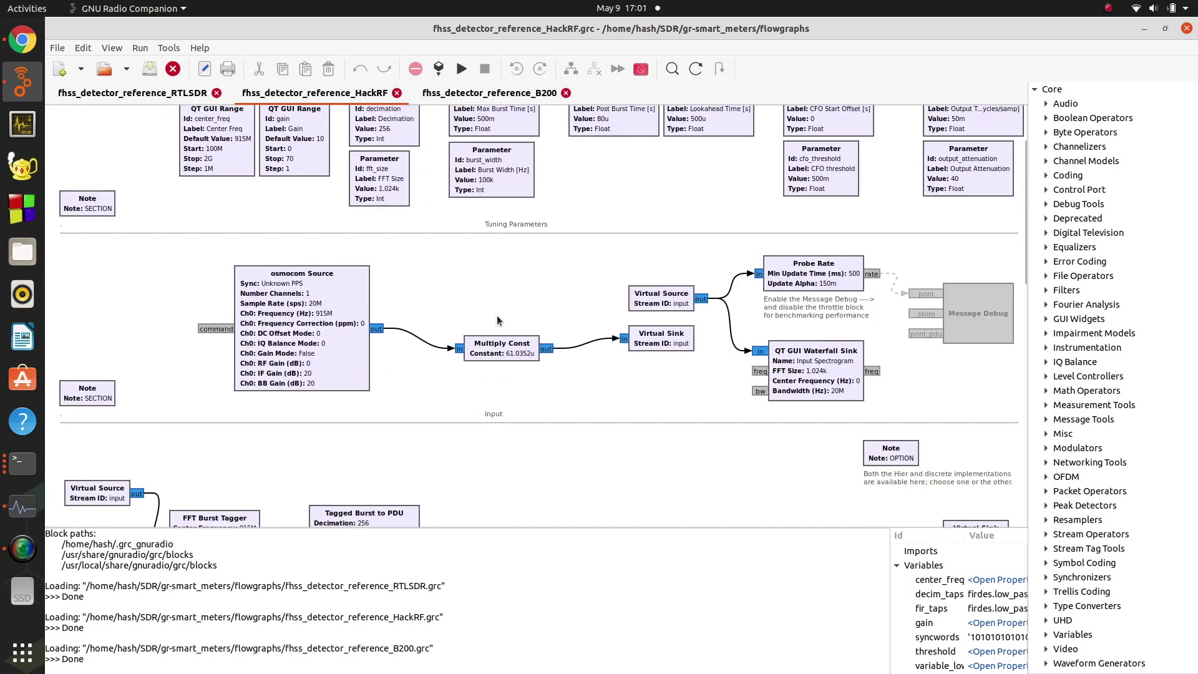
scroll(497, 315, "down", 4)
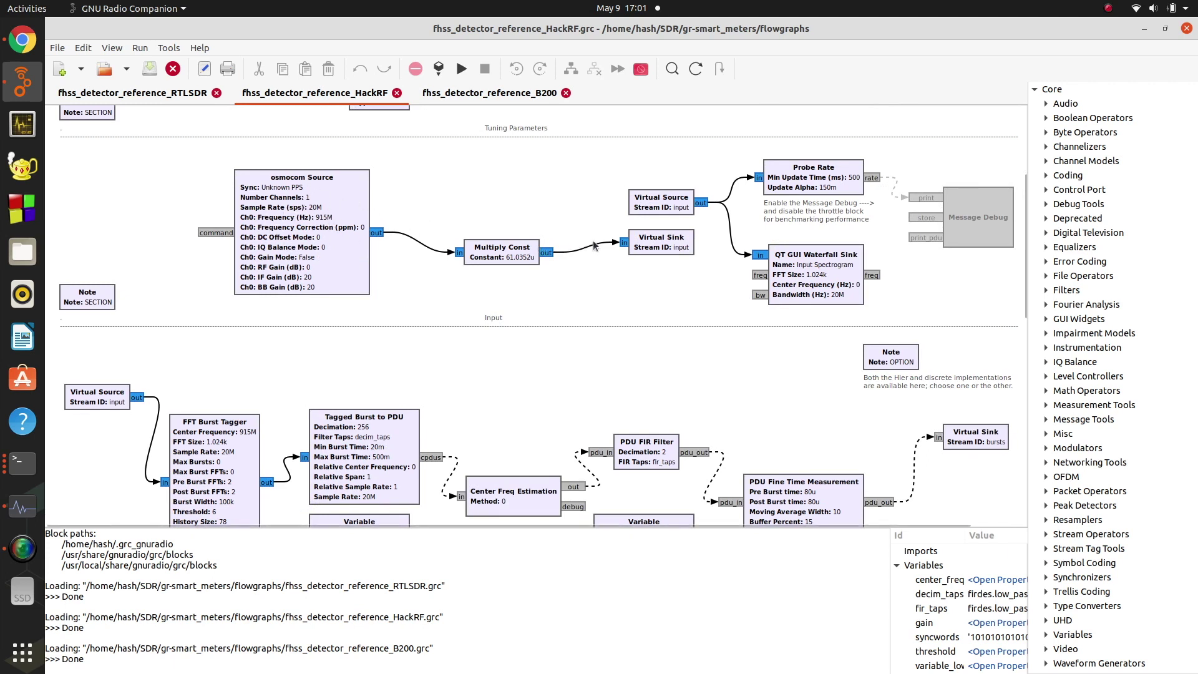
scroll(659, 259, "down", 2)
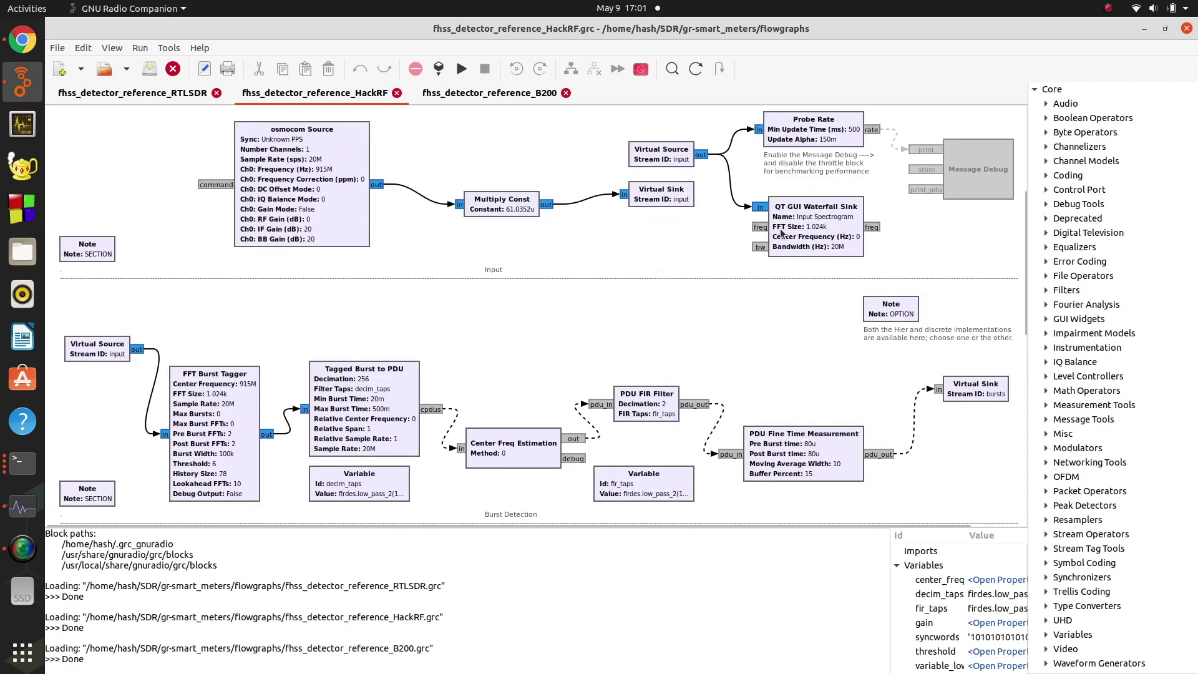
scroll(680, 267, "down", 6)
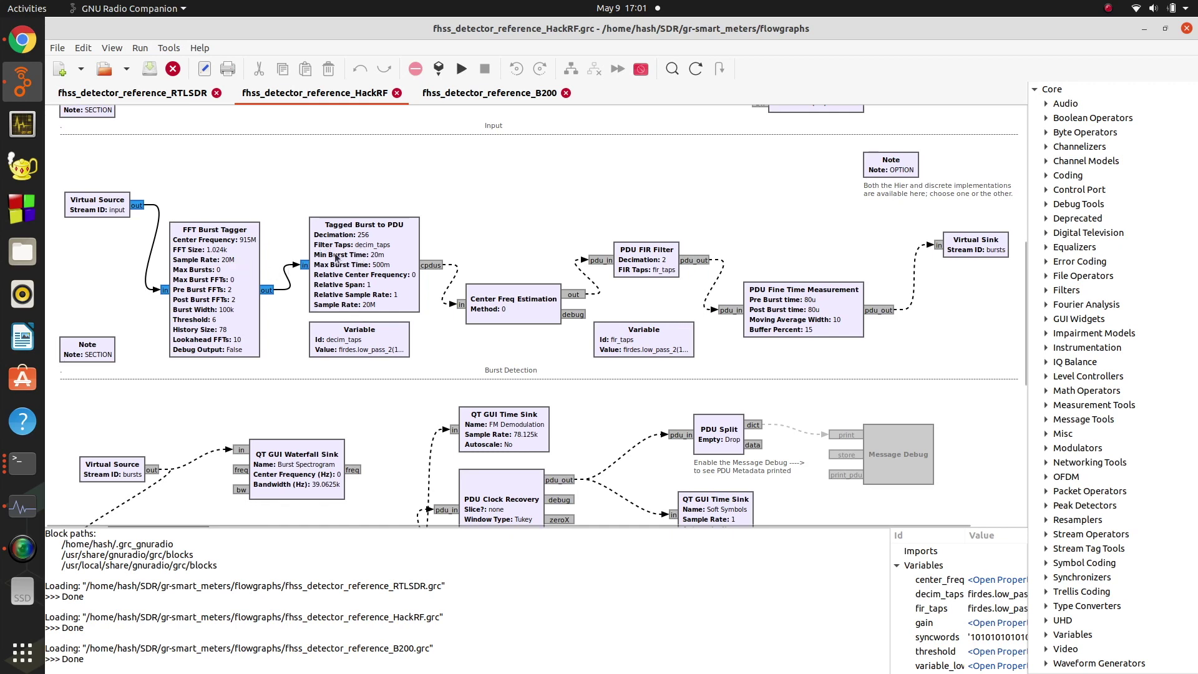
scroll(529, 306, "down", 5)
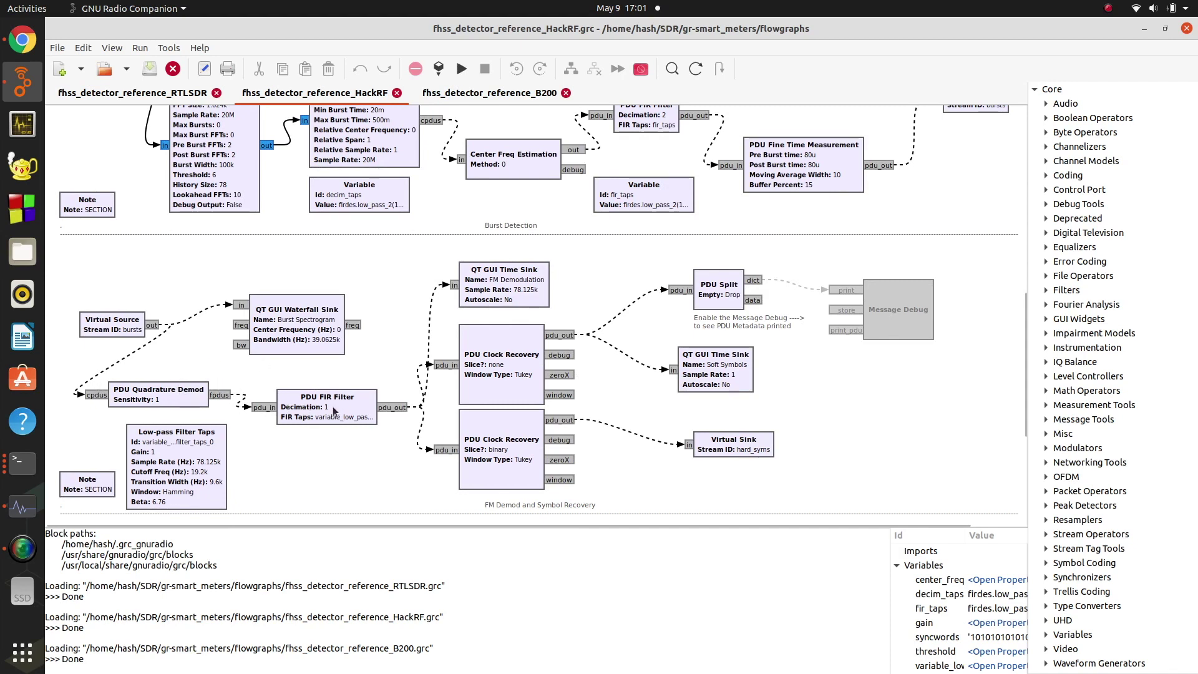
scroll(332, 407, "down", 1)
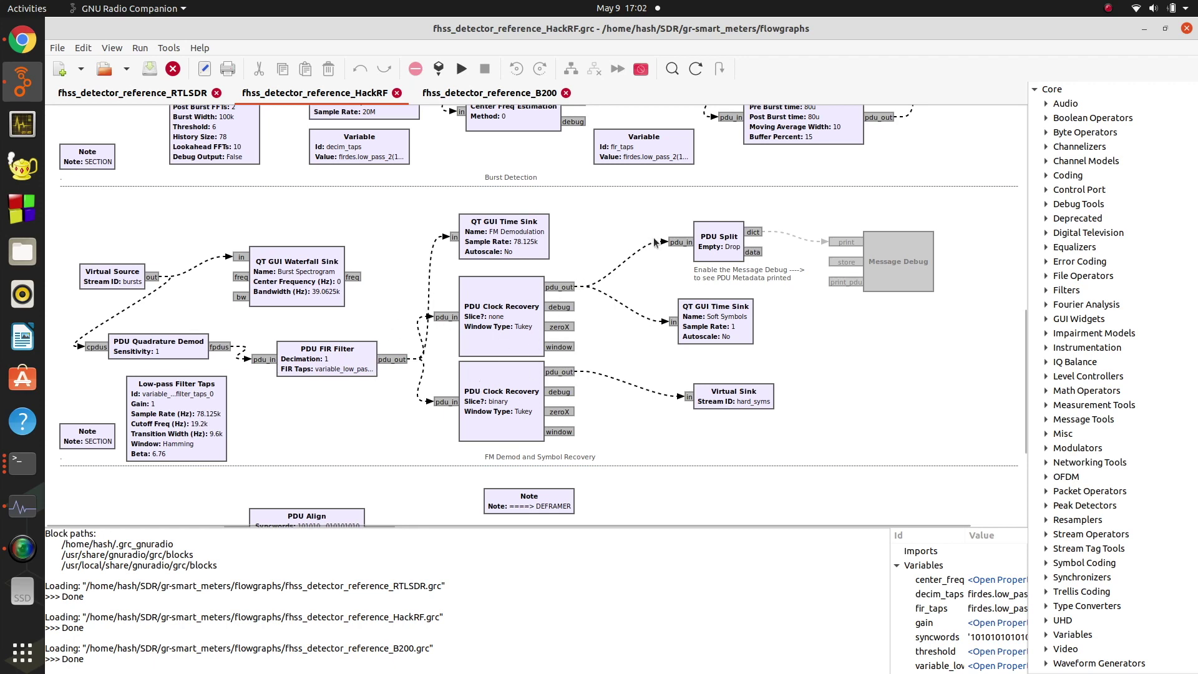
scroll(646, 295, "down", 3)
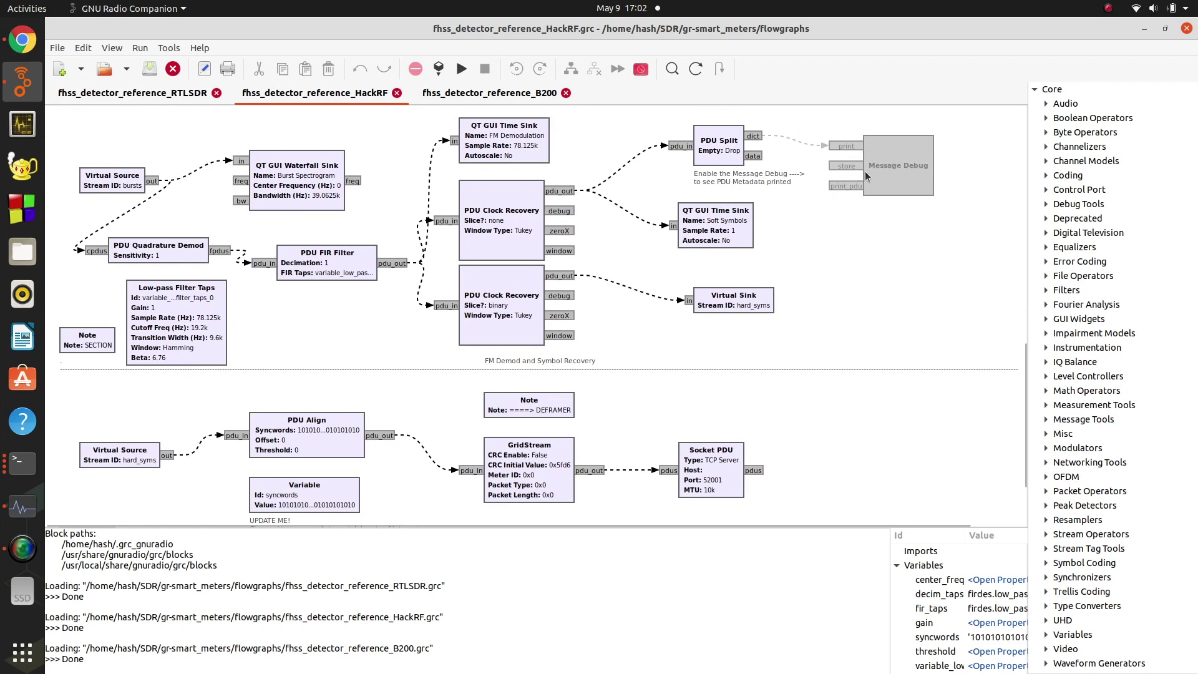
scroll(520, 273, "down", 3)
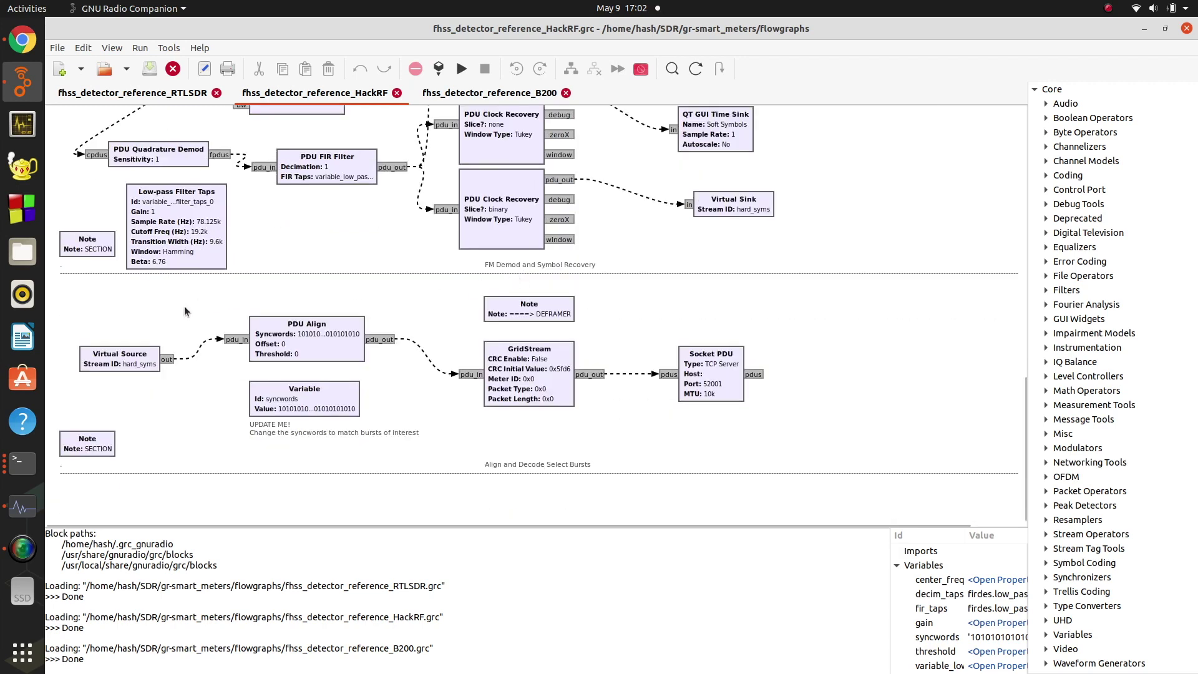
scroll(138, 347, "down", 1)
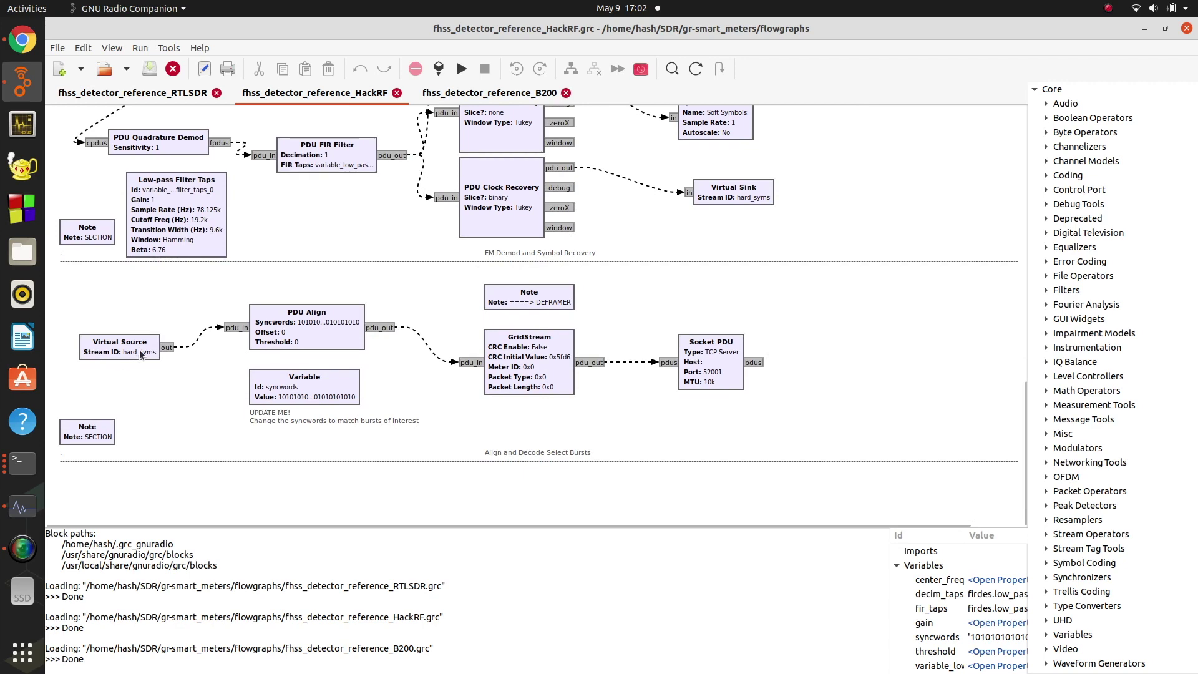
double_click(312, 320)
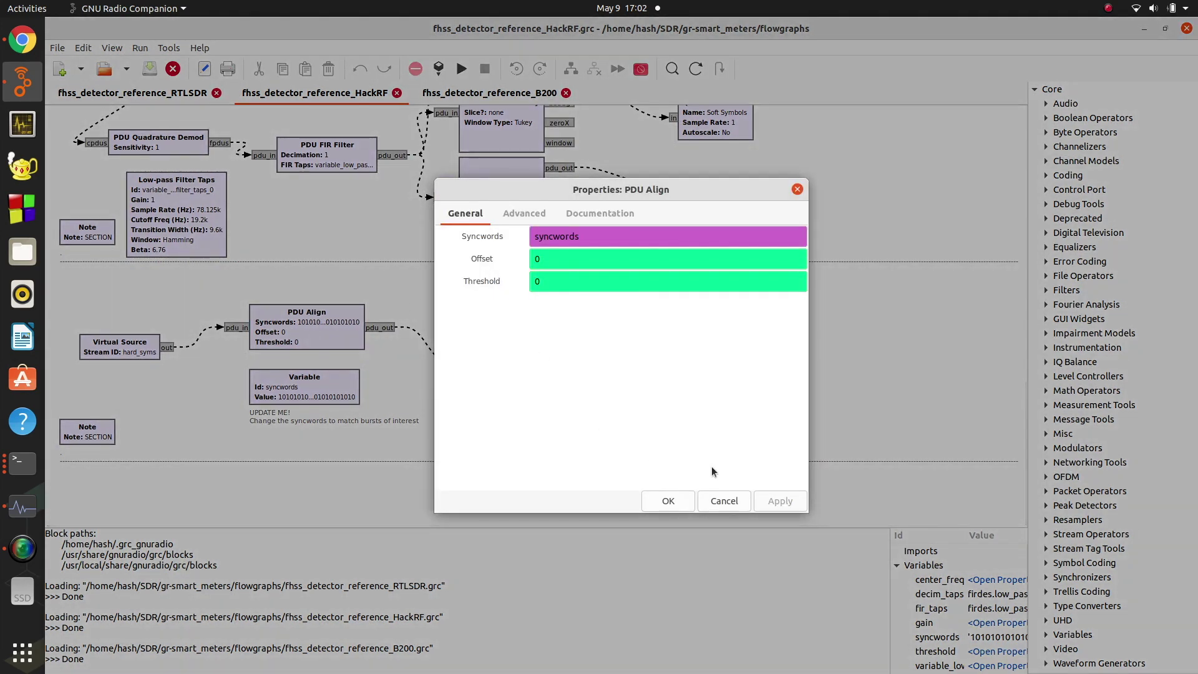
left_click(724, 501)
left_click(323, 390)
double_click(323, 390)
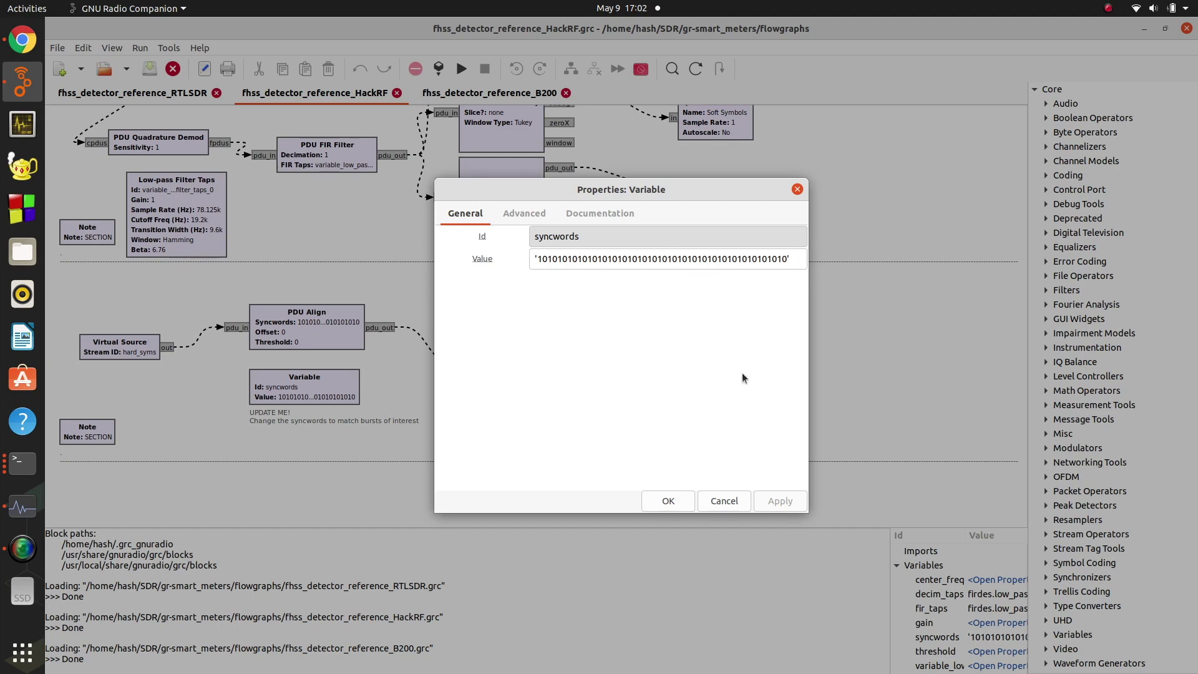
left_click(725, 502)
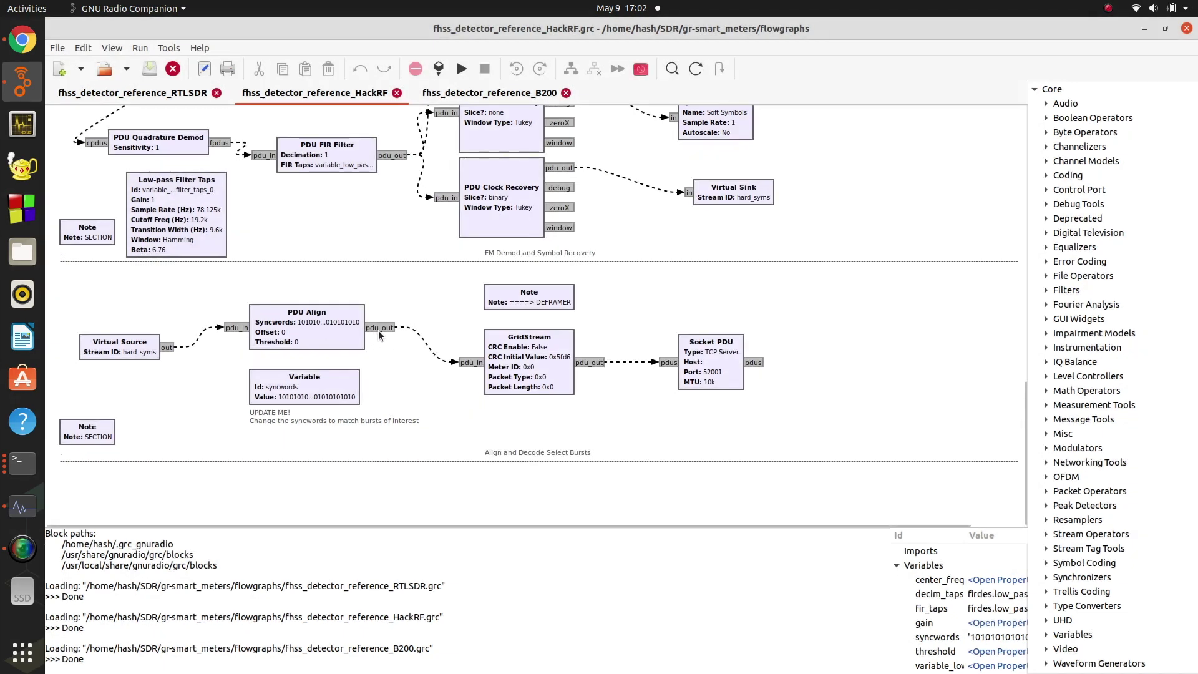
Step: Open the GridStream block's properties and confirm CRC Enable stays False
double_click(549, 362)
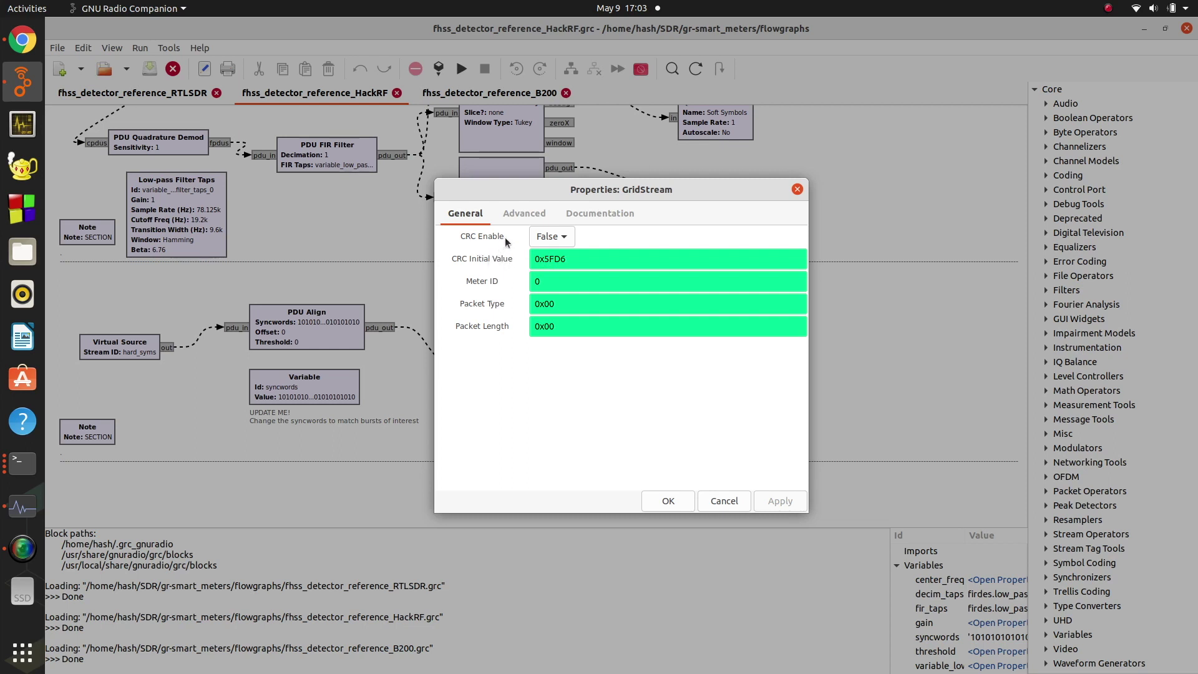
left_click(557, 238)
left_click(485, 239)
Step: Correct the GridStream Meter ID entry so it reads 0x0
left_click(573, 283)
type("x")
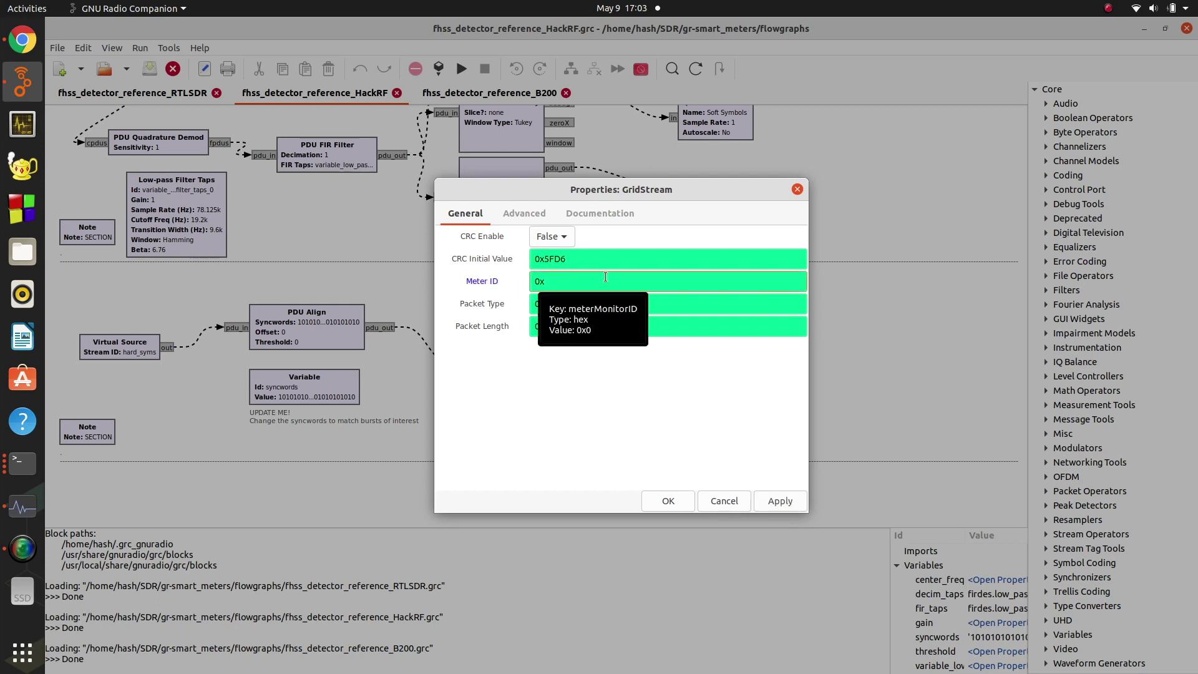
key("BackSpace")
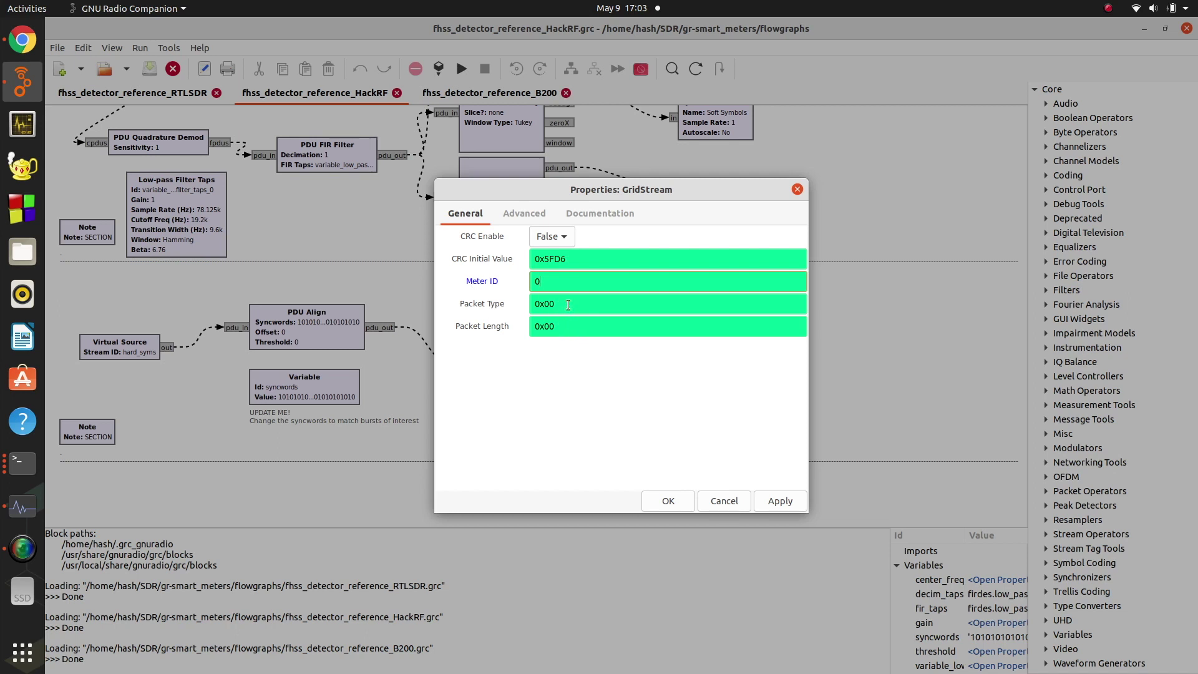
Step: Set Packet Type to 0x55 and Packet Length to 0x23, then apply and close the properties
mouse_move(568, 304)
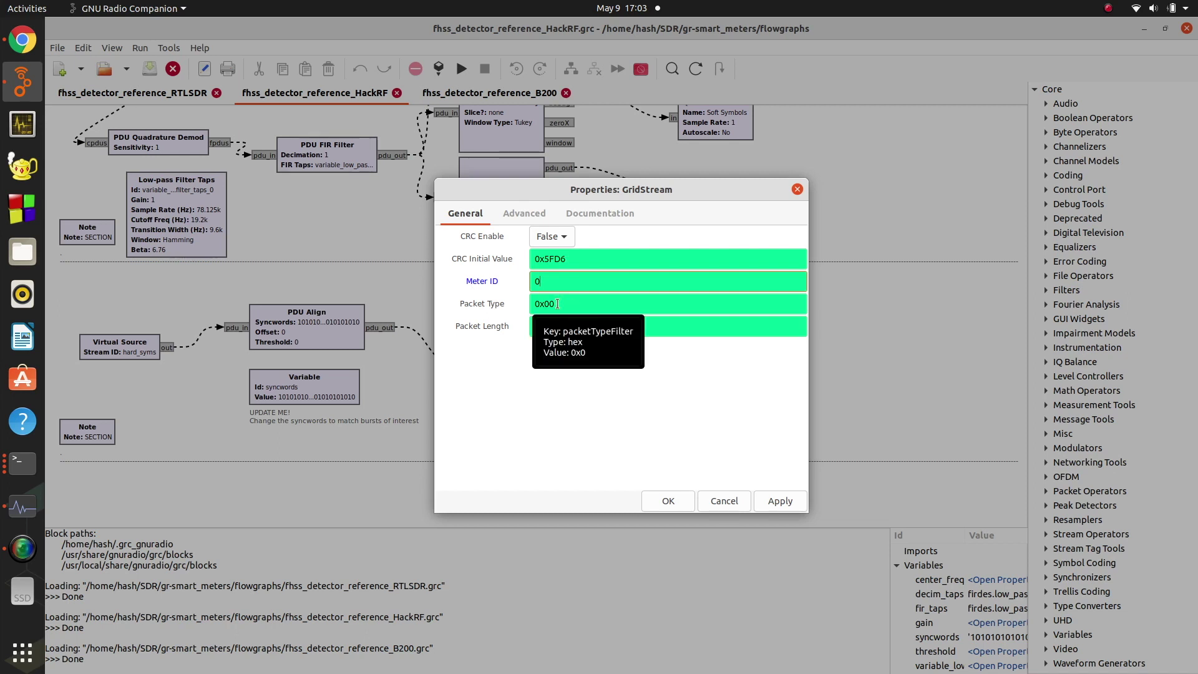
left_click(553, 304)
type("0x00")
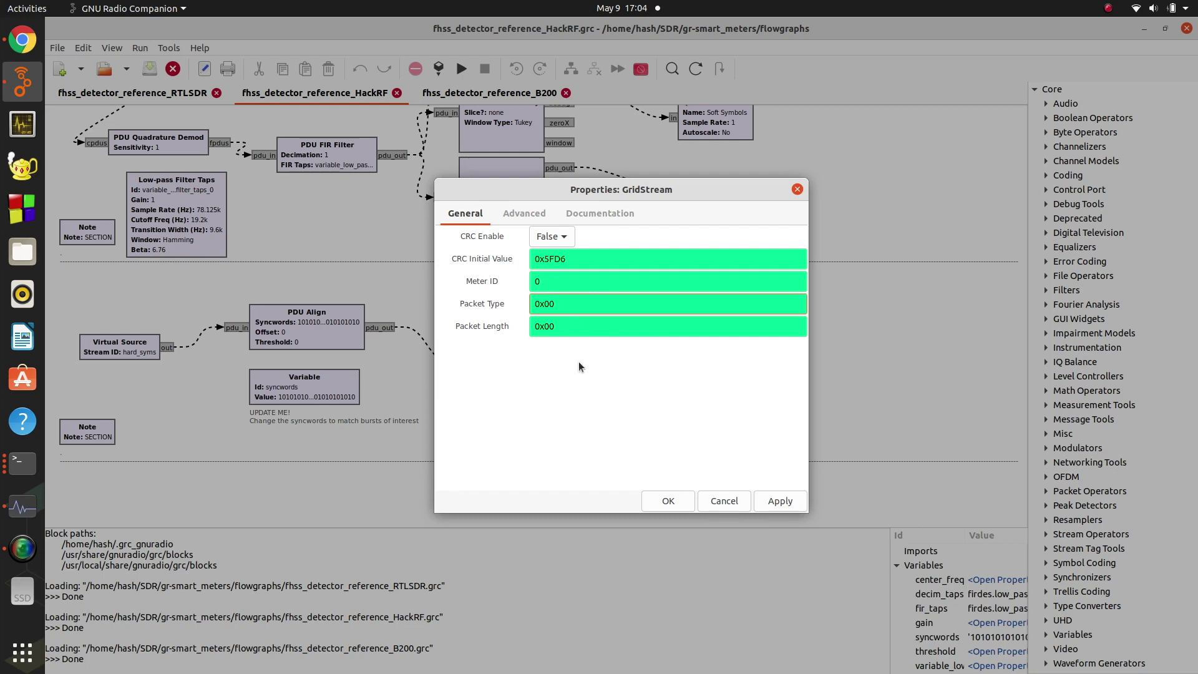
key("BackSpace")
key("BackSpace")
type("55")
left_click(573, 321)
key("BackSpace")
key("BackSpace")
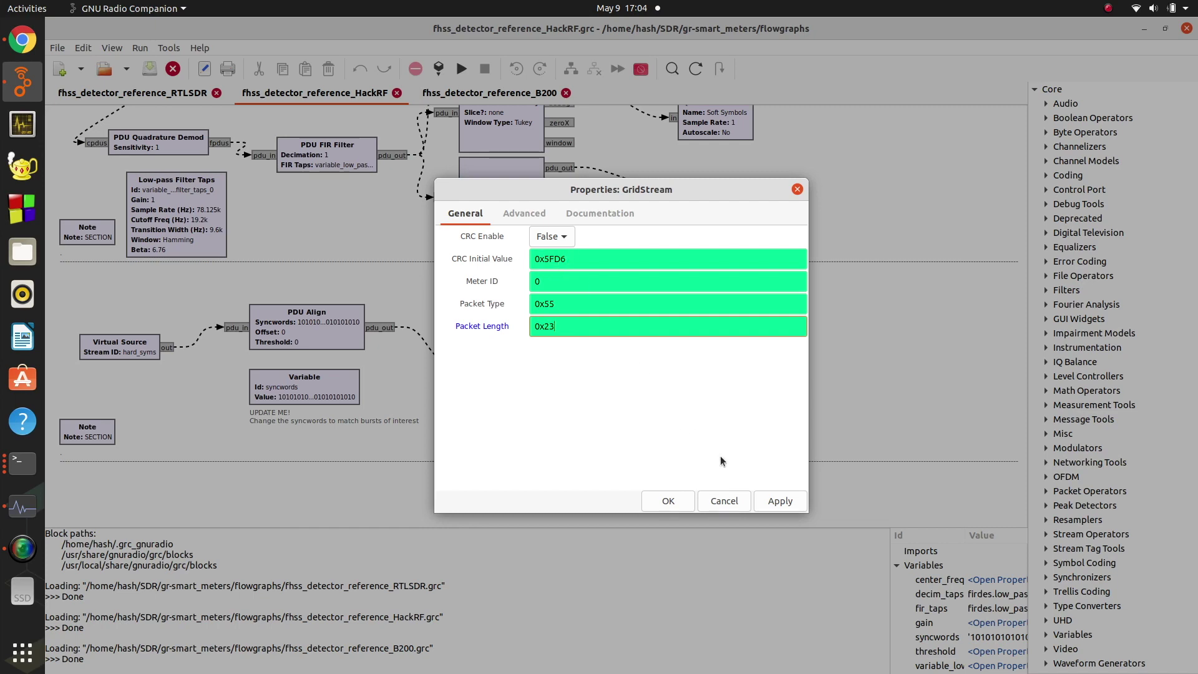
left_click(781, 503)
left_click(669, 501)
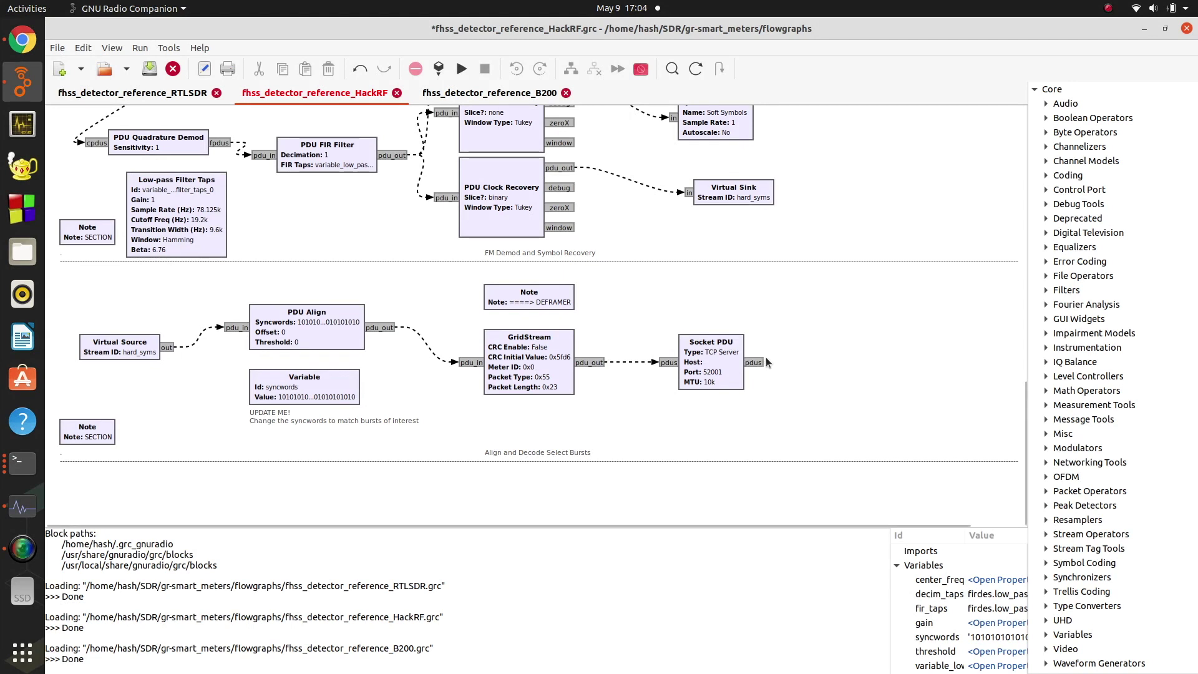
Step: Run the HackRF flowgraph and enlarge the Burst Detector Reference window
left_click(1166, 29)
left_click(462, 70)
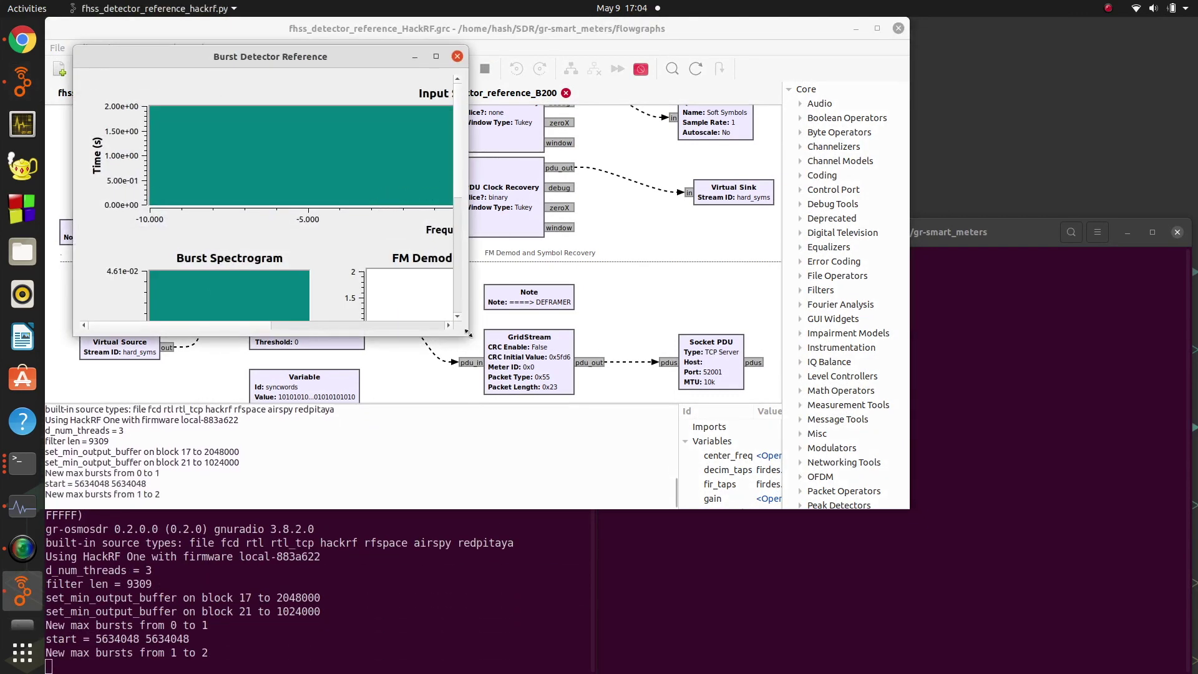
left_click_drag(467, 337, 1099, 502)
Step: Raise the receiver Gain slider to 70 so decoded packets appear
scroll(728, 377, "down", 2)
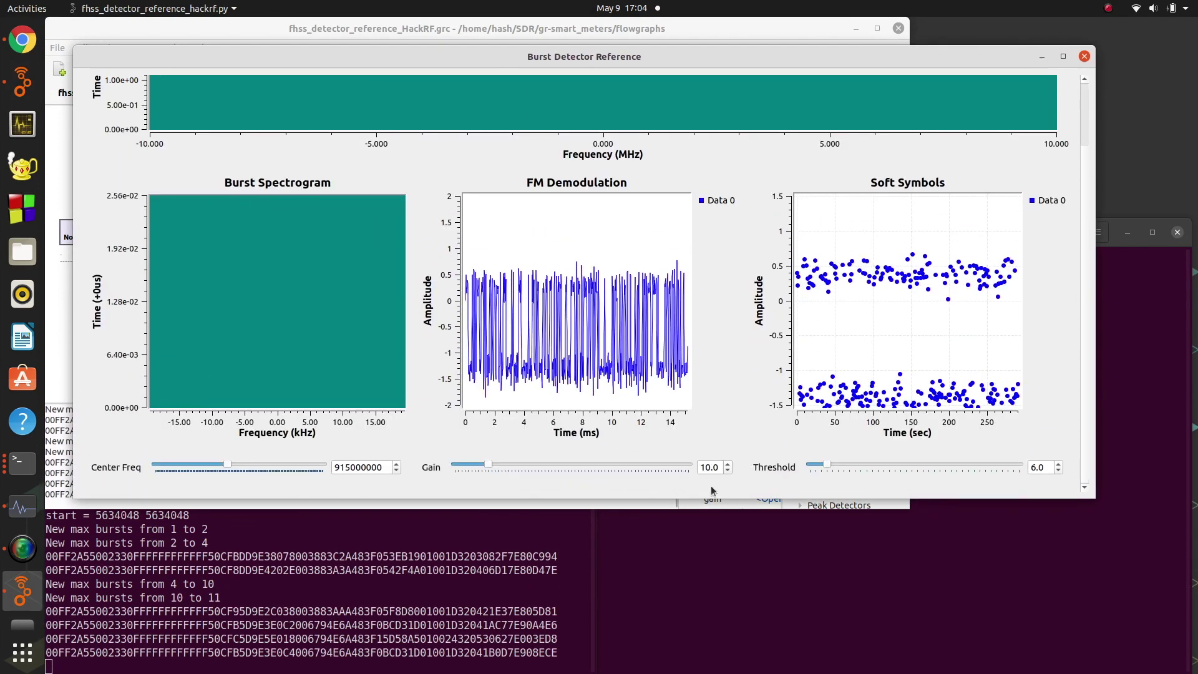
left_click(677, 468)
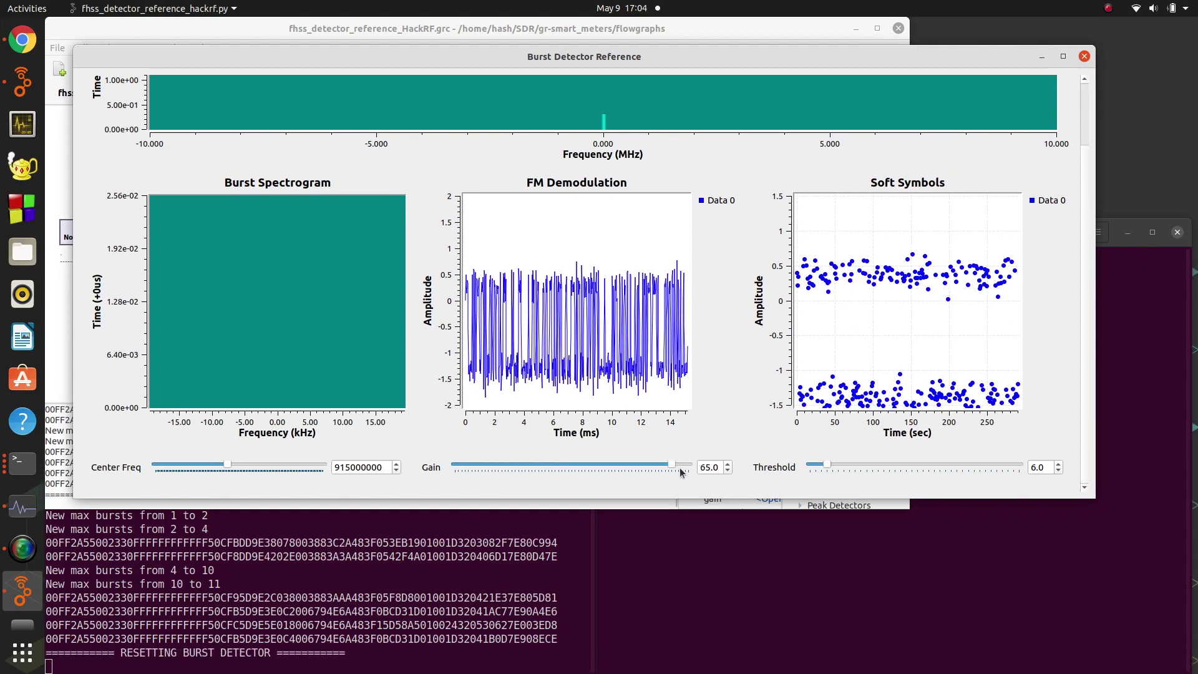
scroll(731, 404, "up", 2)
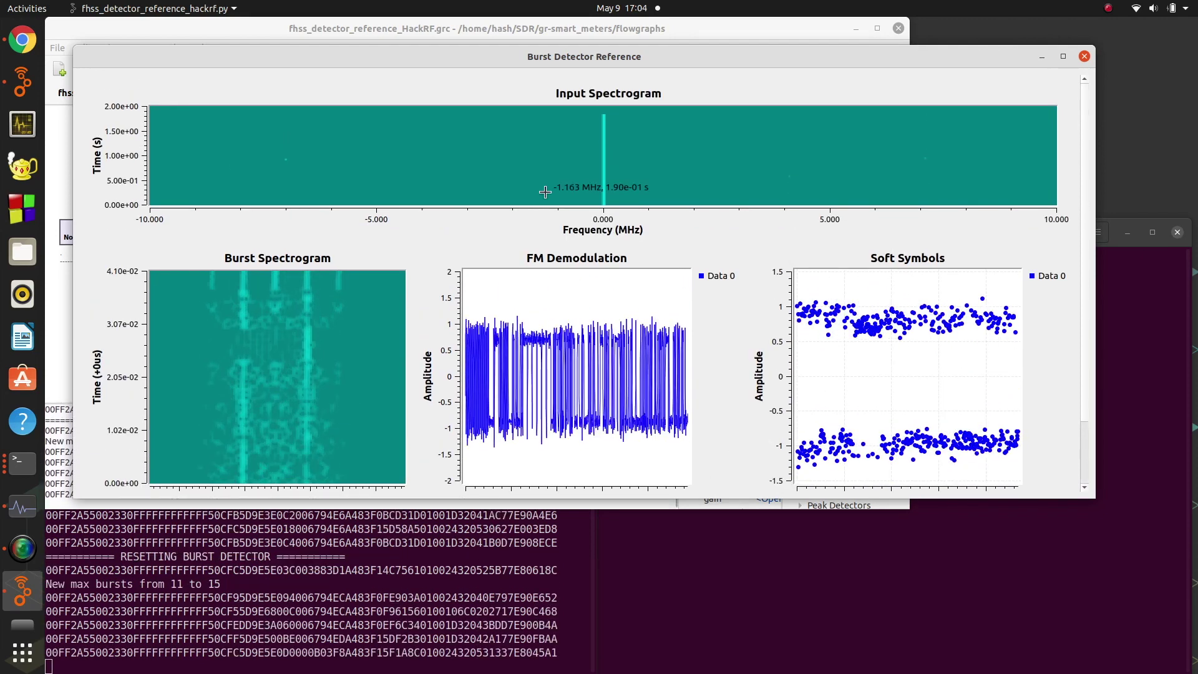
scroll(766, 362, "down", 1)
scroll(765, 362, "down", 1)
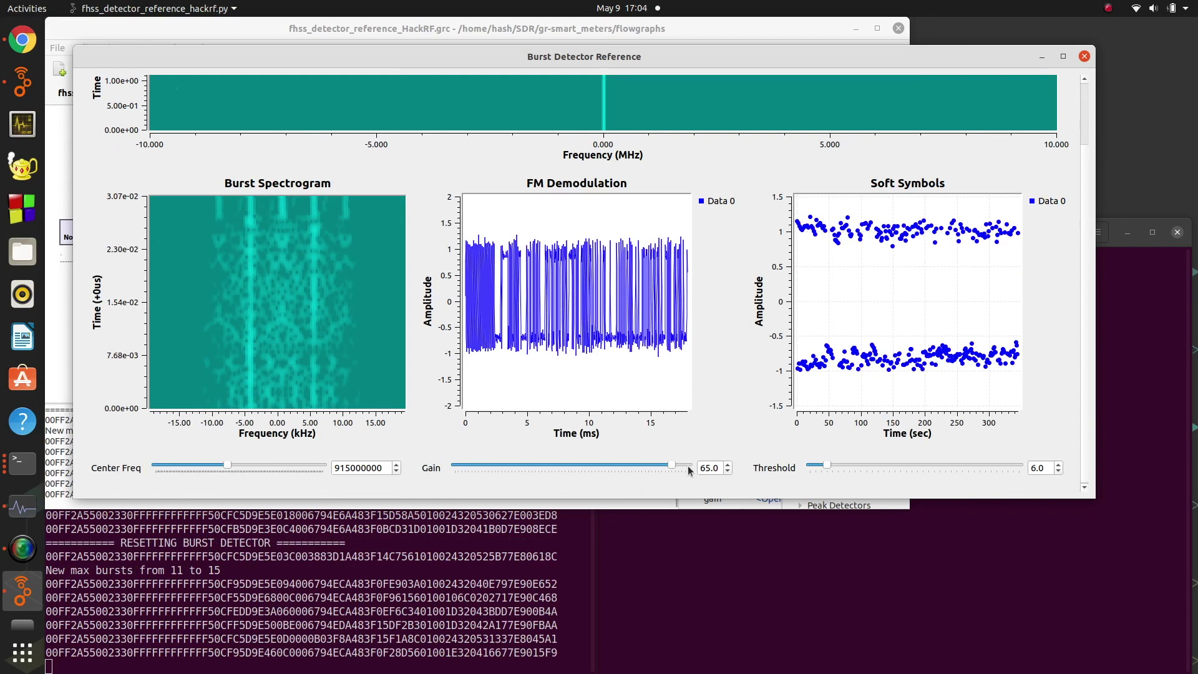
left_click(686, 468)
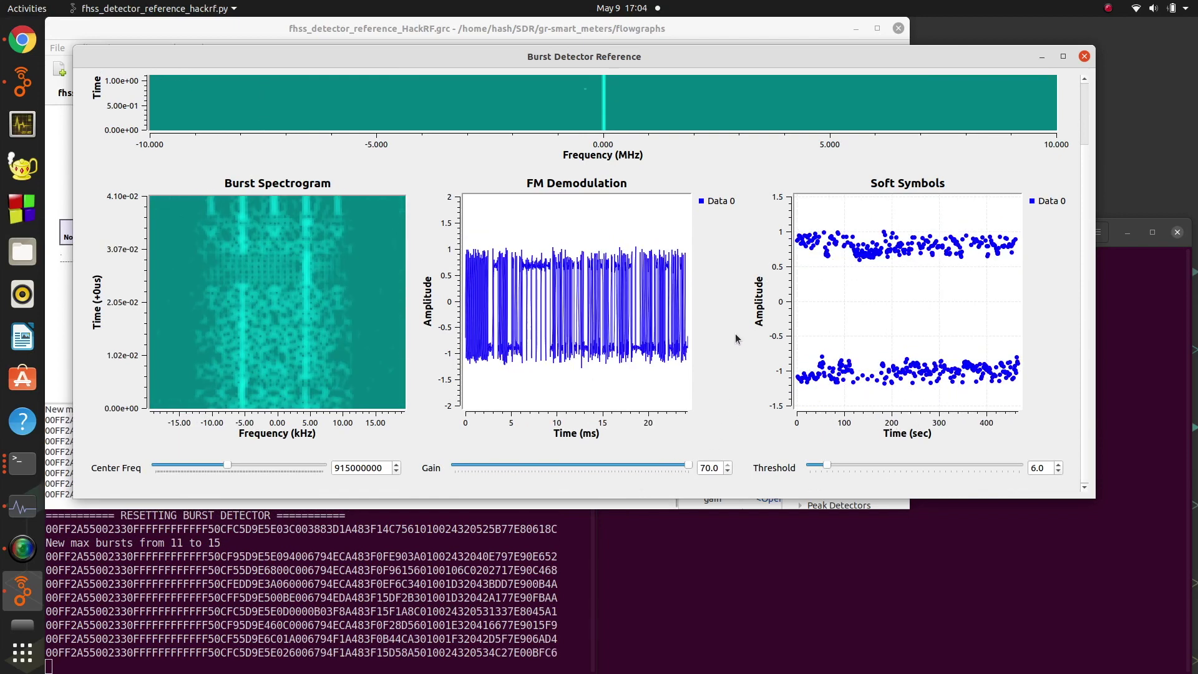
scroll(735, 335, "up", 2)
scroll(736, 337, "down", 1)
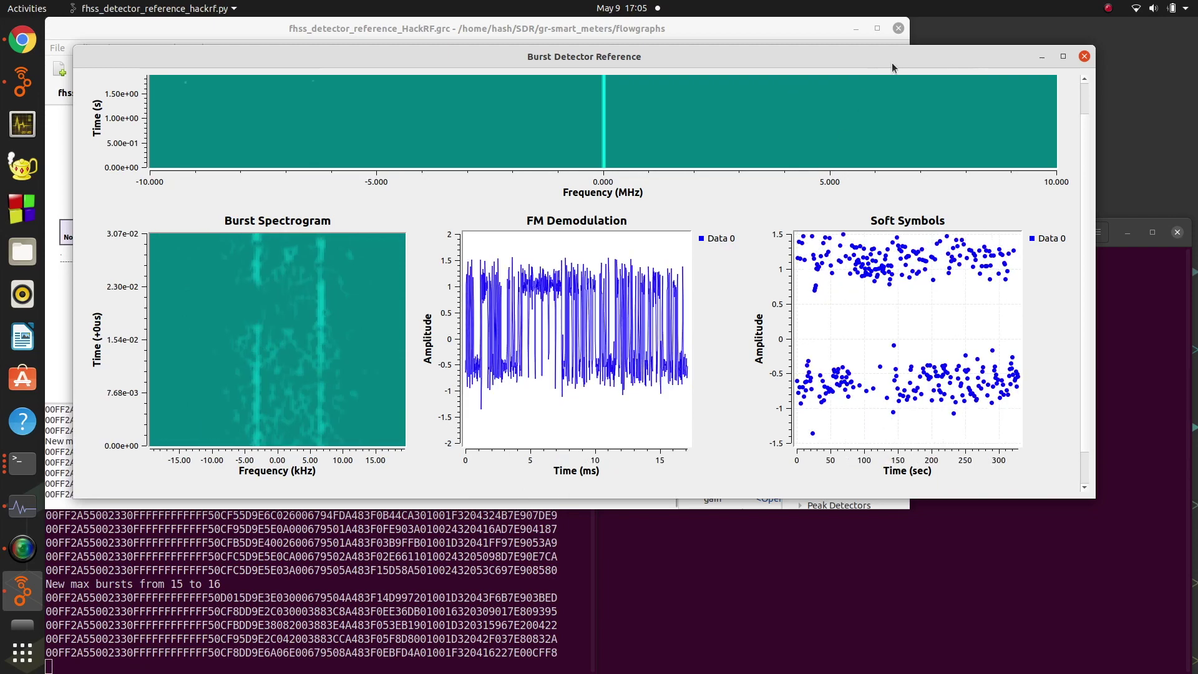
Step: Stop the flowgraph and find the wiki's 'Provide reveng four good packets' section in Chrome
left_click(1085, 56)
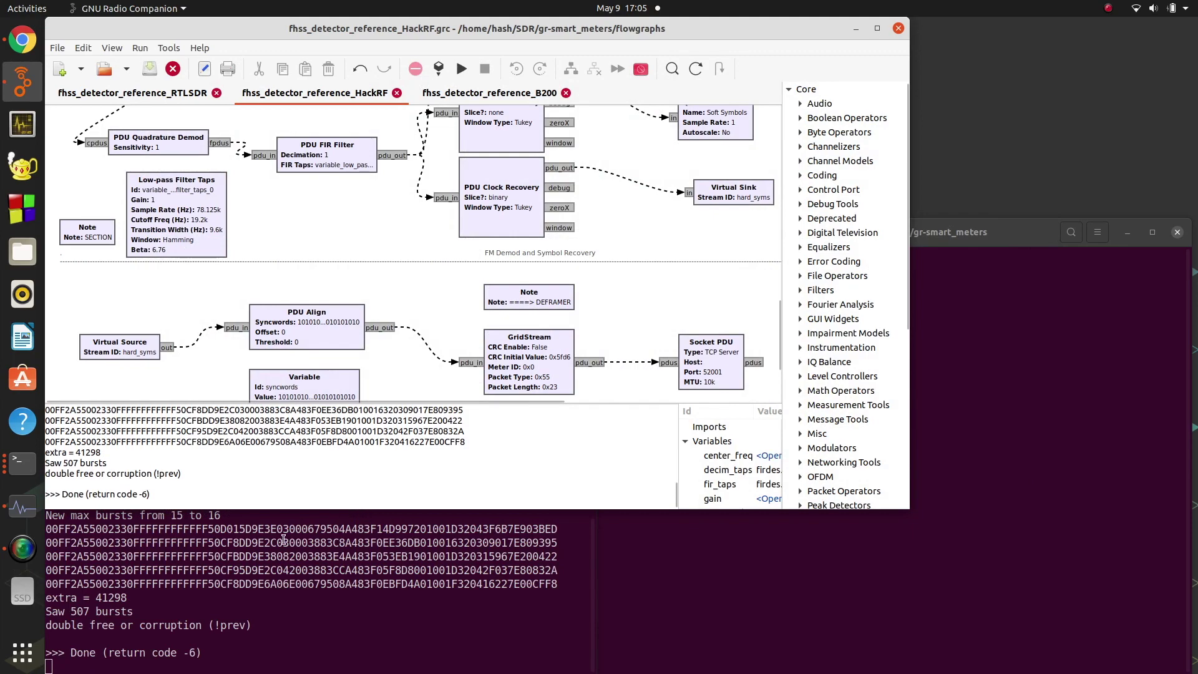
left_click(284, 540)
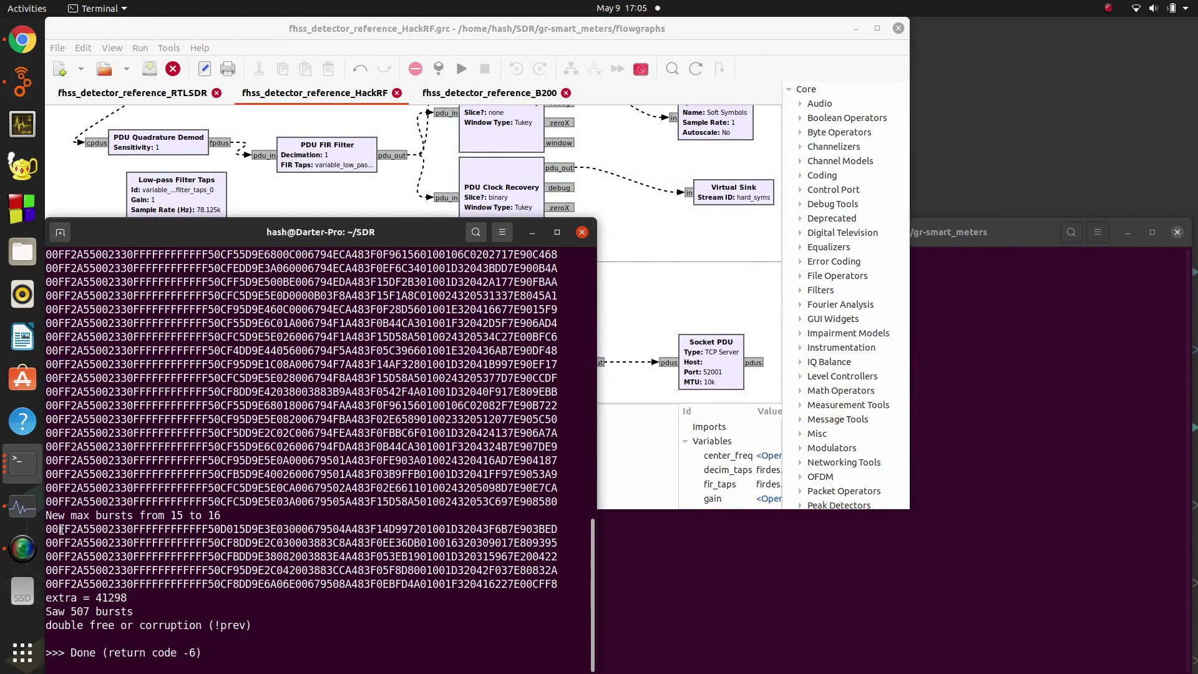
key("ctrl+alt+Down")
scroll(367, 428, "down", 20)
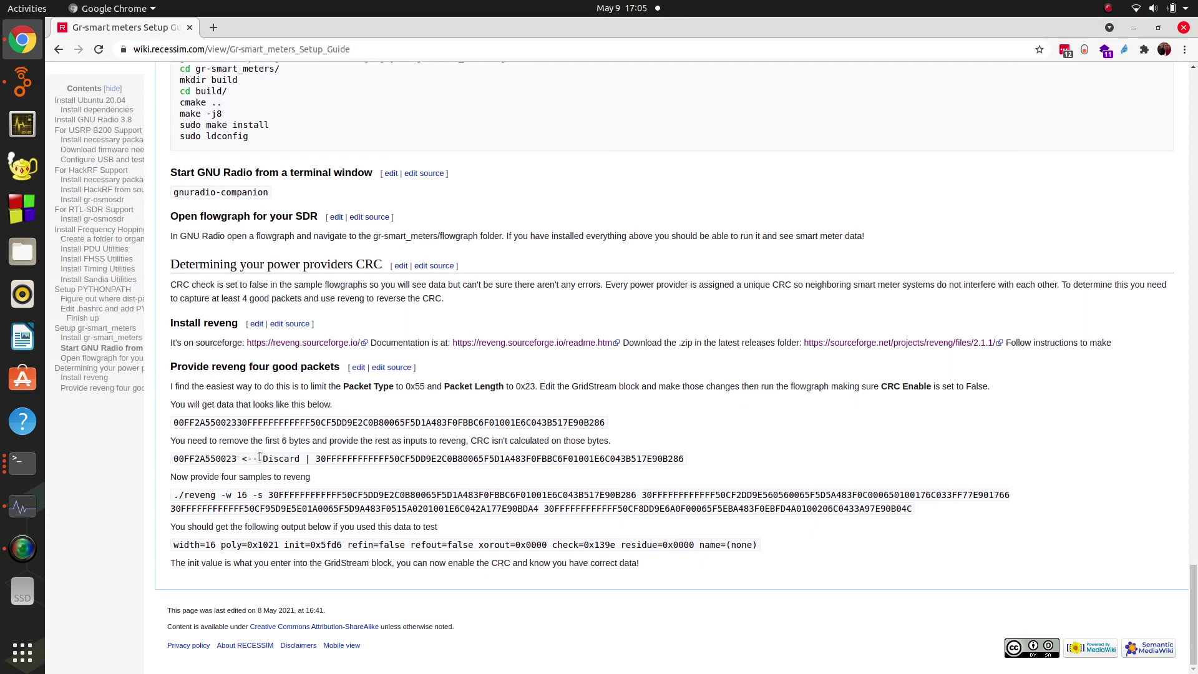
left_click_drag(316, 459, 680, 461)
Step: In the terminal, show reveng's help listing and recall an earlier reveng command from history
key("ctrl+alt+Down")
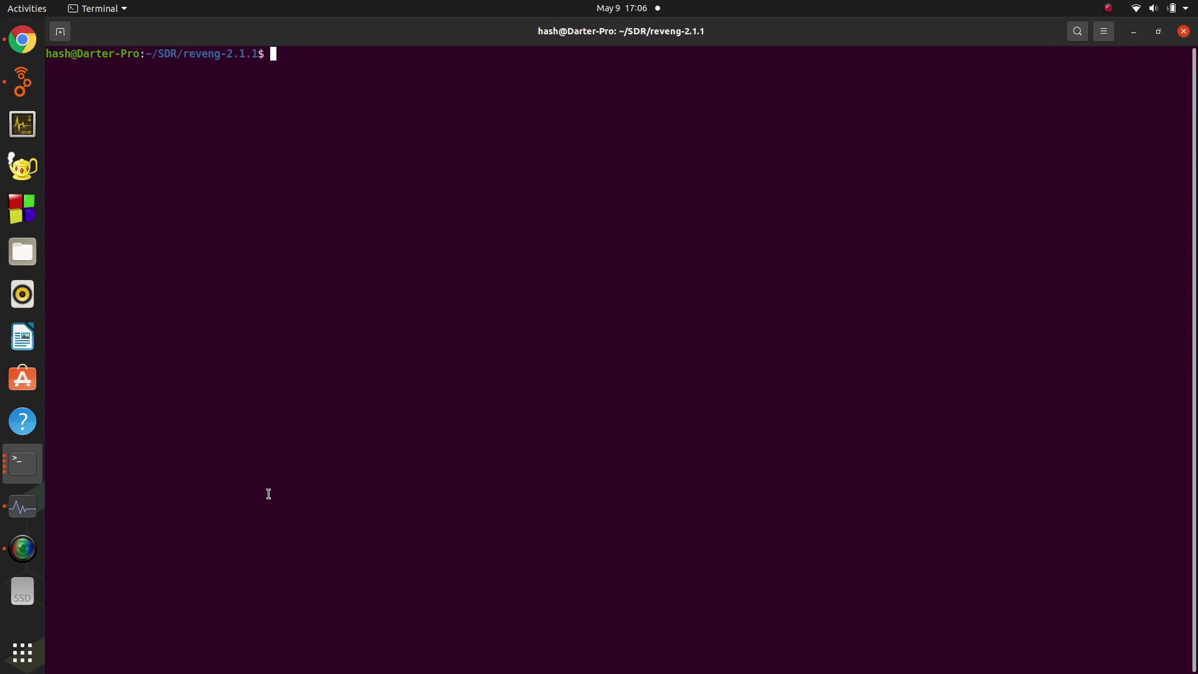
type("./reveng -h")
key("Return")
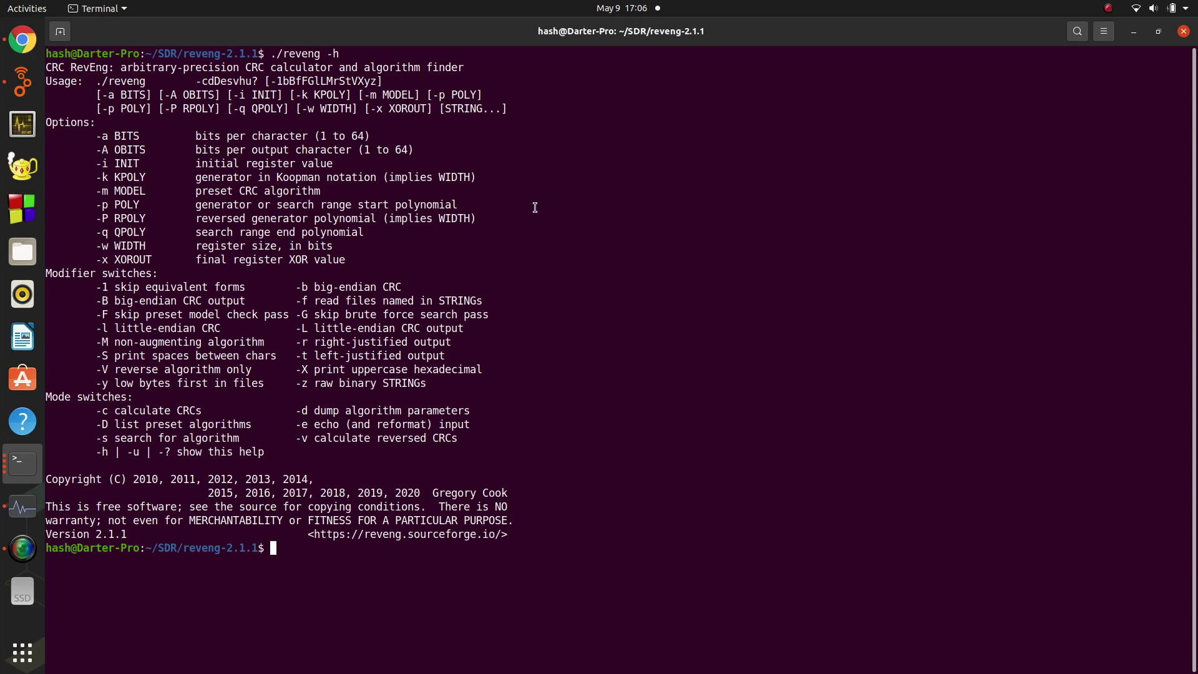
key("Up")
key("Up")
key("Down")
key("Up")
key("Return")
key("Up")
key("Up")
key("Up")
key("Up")
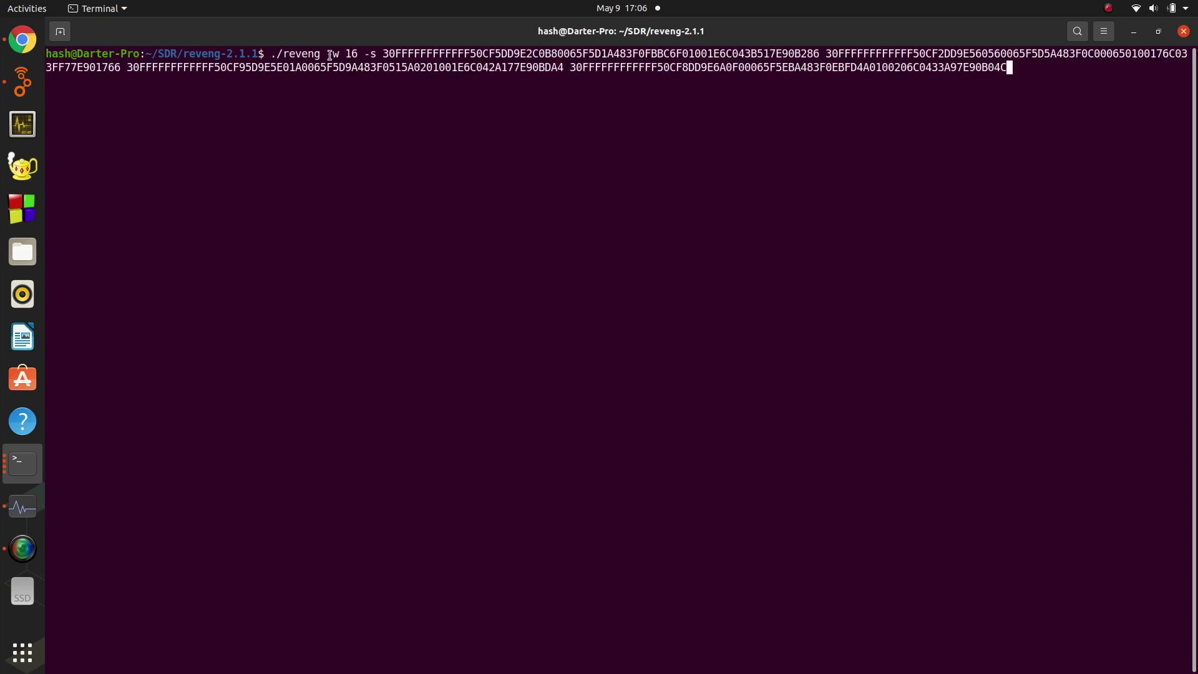
Step: Run reveng -w 16 -s on four packets, finding poly 0x1021 and init 0x5fd6
left_click_drag(360, 54, 823, 51)
left_click(395, 58)
left_click(819, 53)
key("Return")
key("Return")
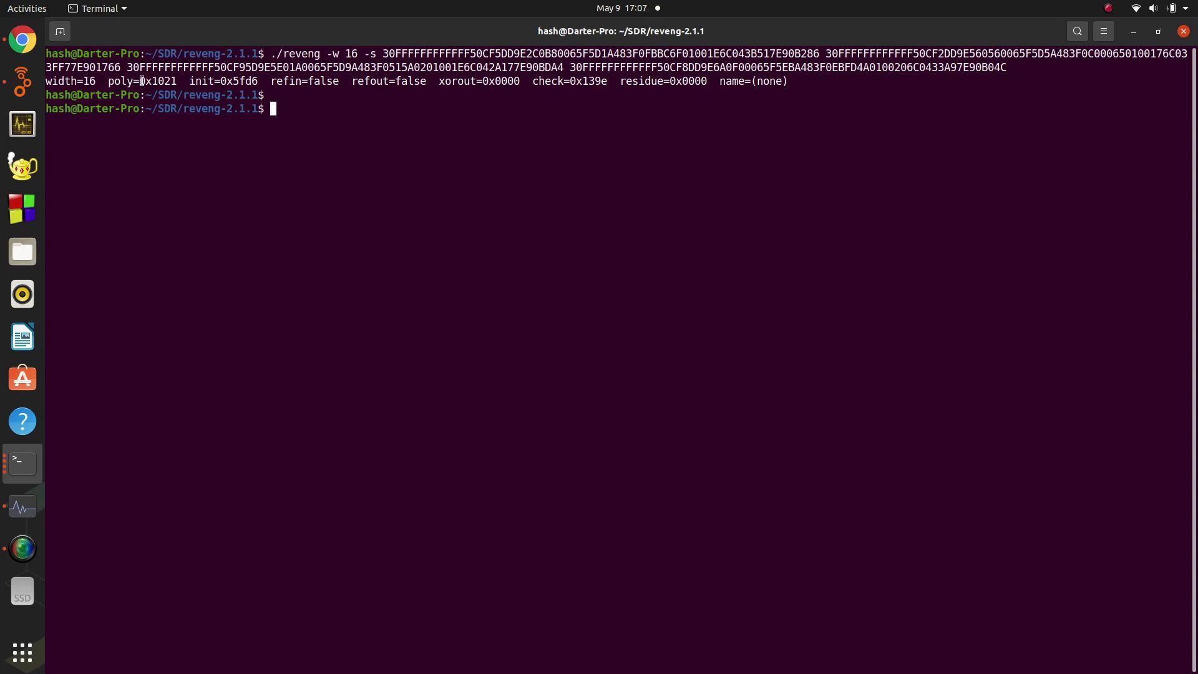
left_click_drag(141, 81, 176, 81)
left_click_drag(220, 81, 254, 83)
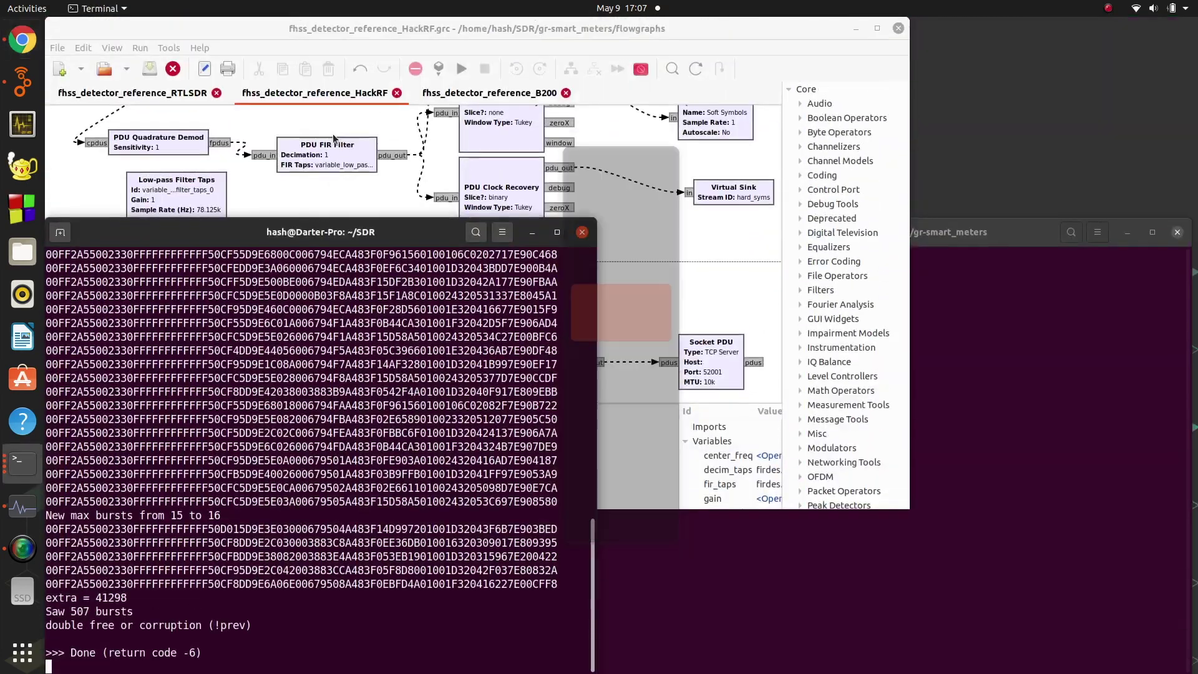
left_click(453, 31)
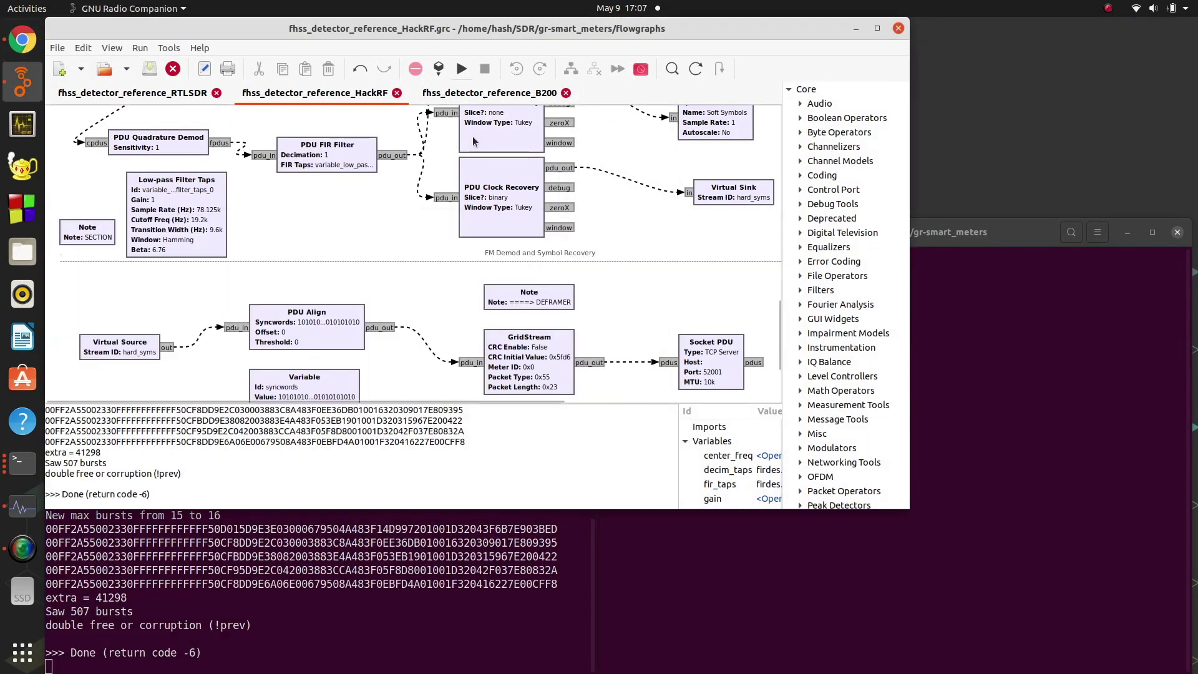
scroll(503, 253, "down", 4)
Step: Set the GridStream block's CRC Enable to True, apply it, and execute the HackRF flowgraph
double_click(503, 253)
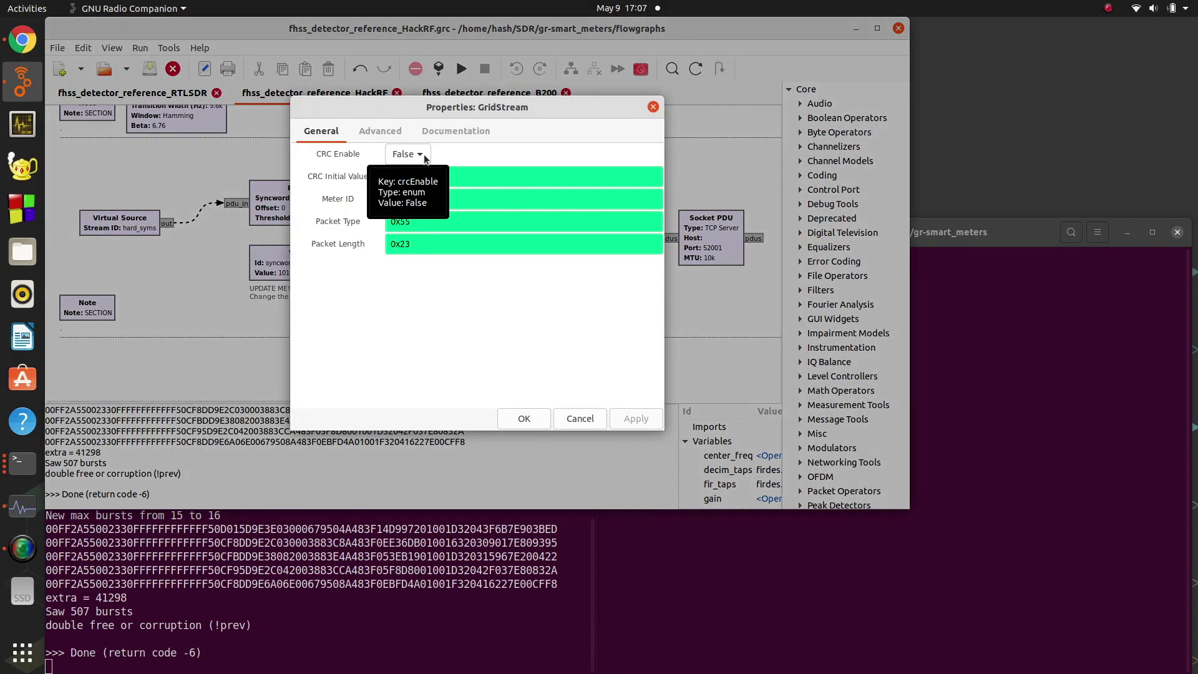
left_click(425, 159)
left_click(414, 140)
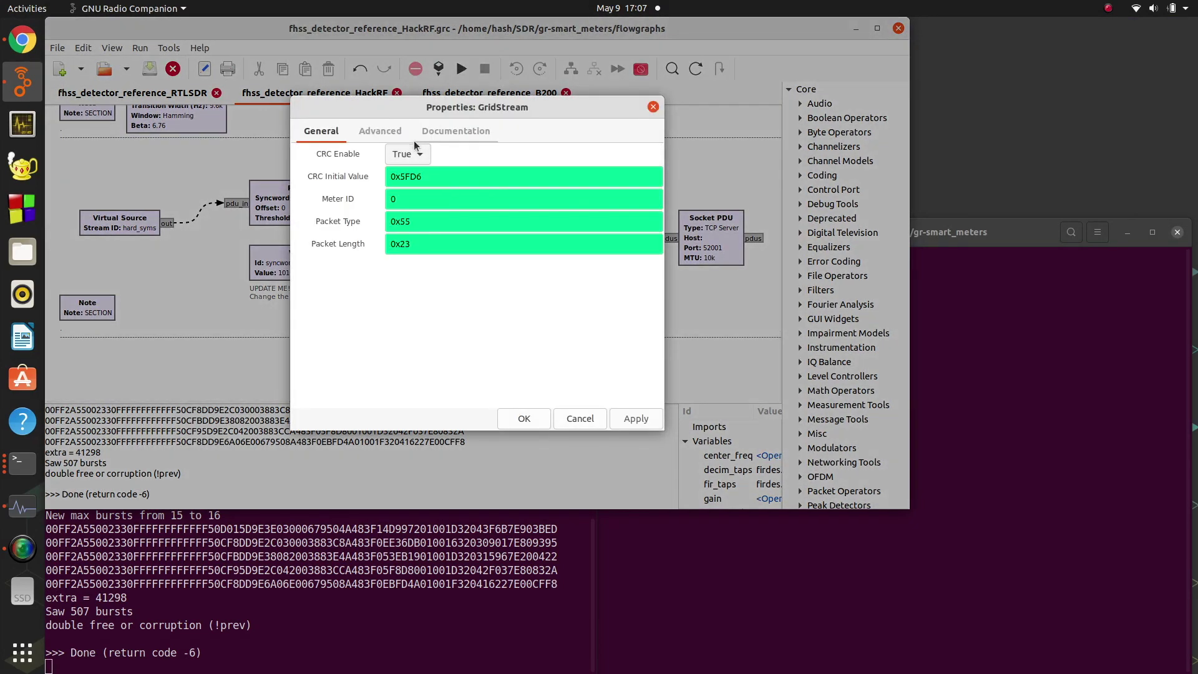
left_click(636, 419)
left_click(524, 418)
left_click(465, 71)
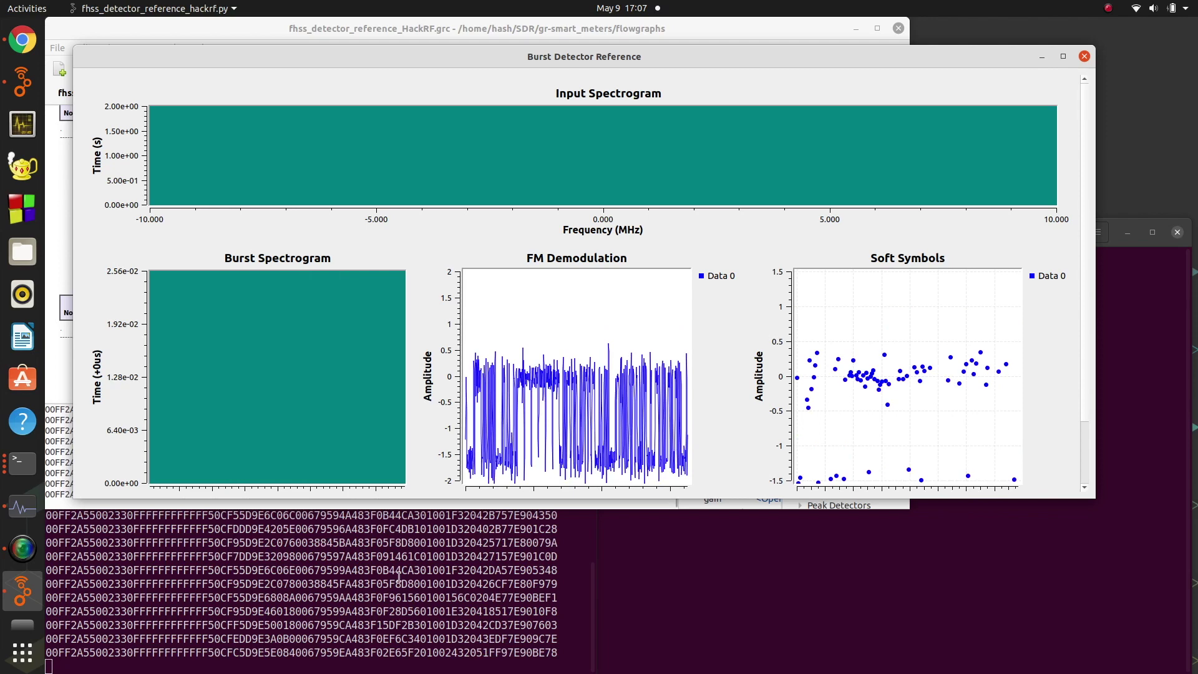
Step: In the terminal, move into the repository's scripts folder and list its files
left_click(832, 583)
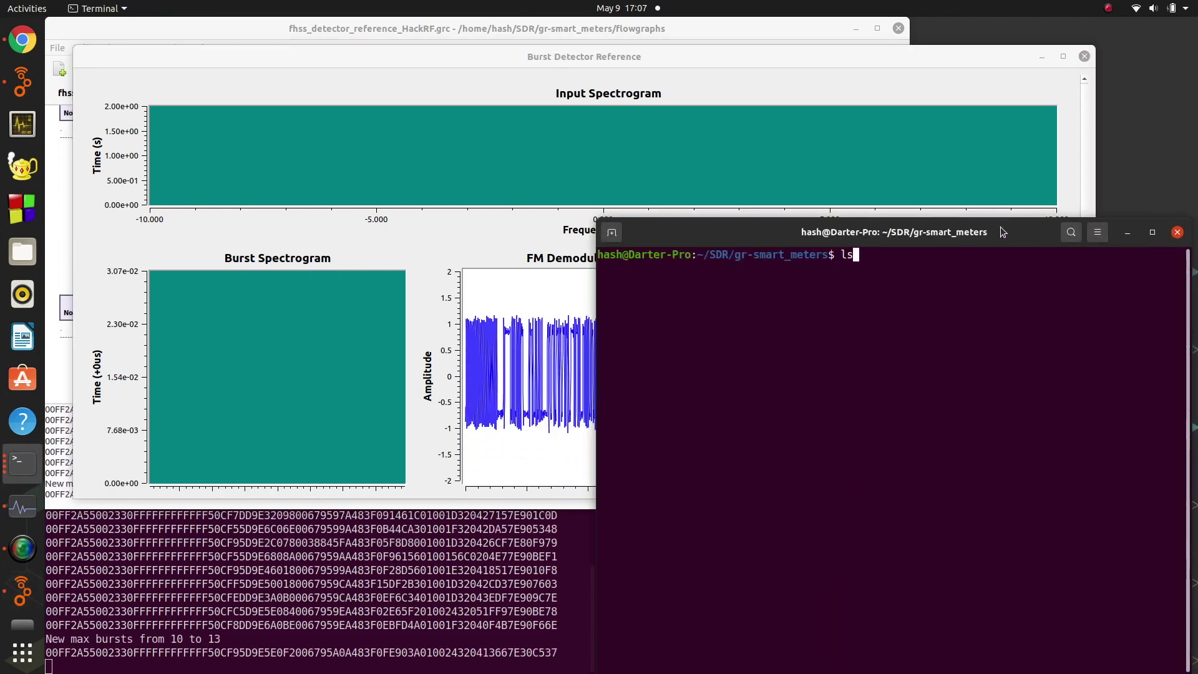
type("ls")
key("Return")
type("cd scri")
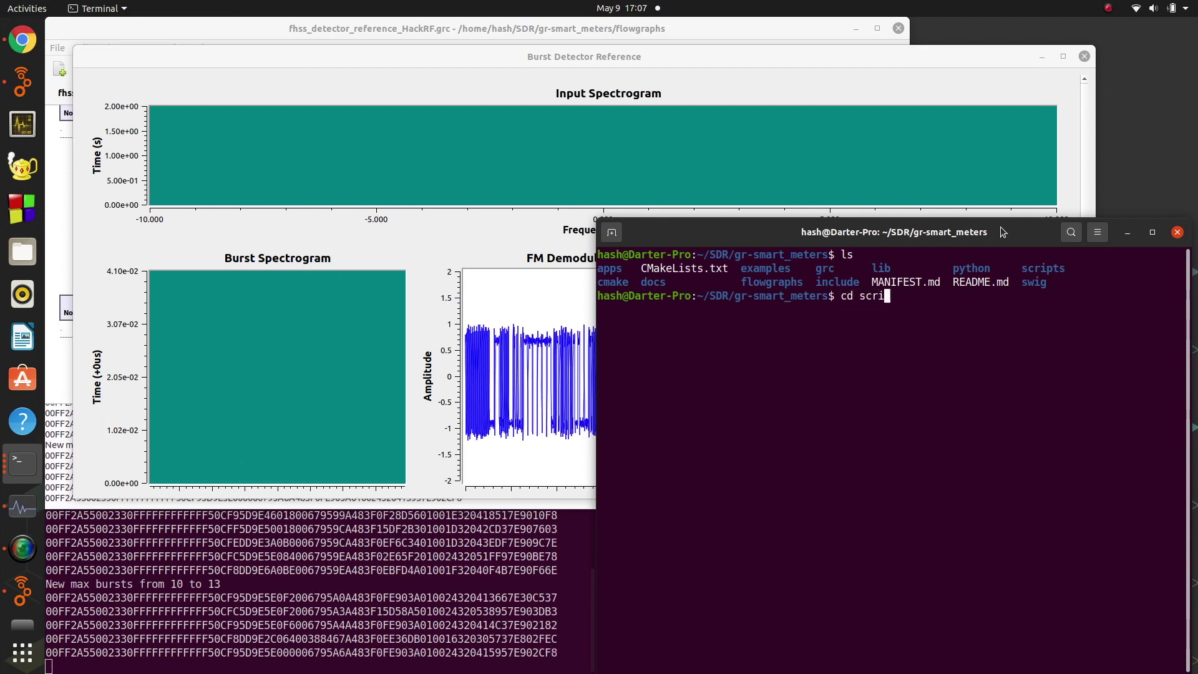
key("Tab")
key("Return")
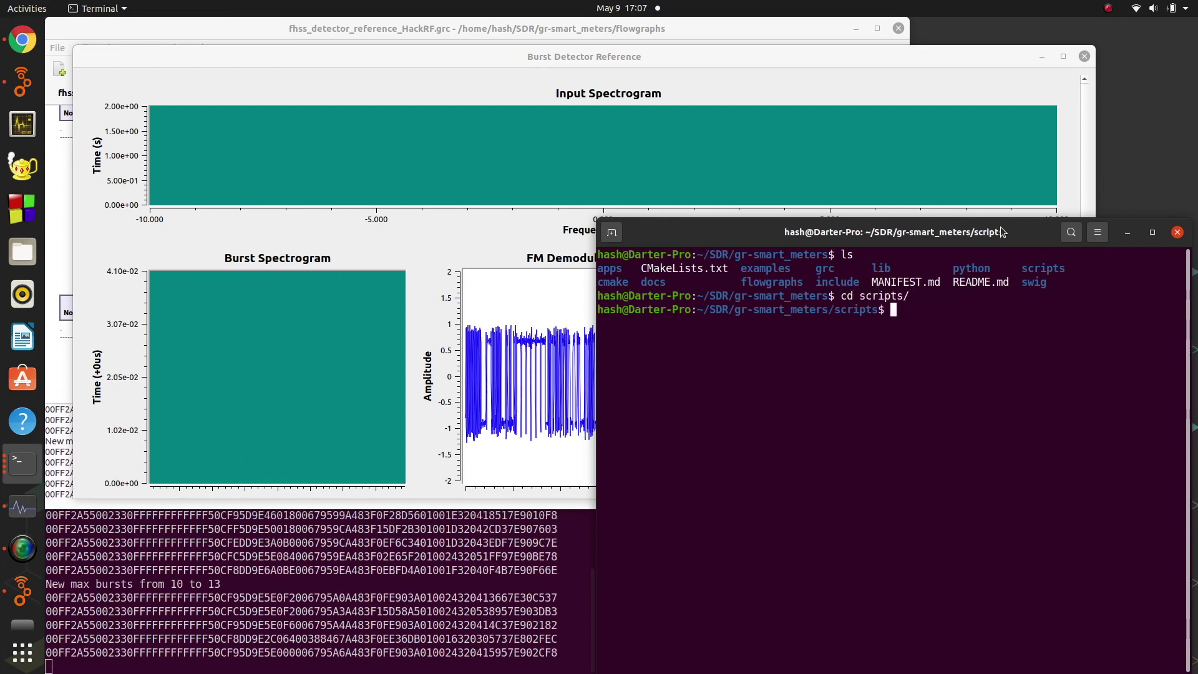
type("ls")
key("Return")
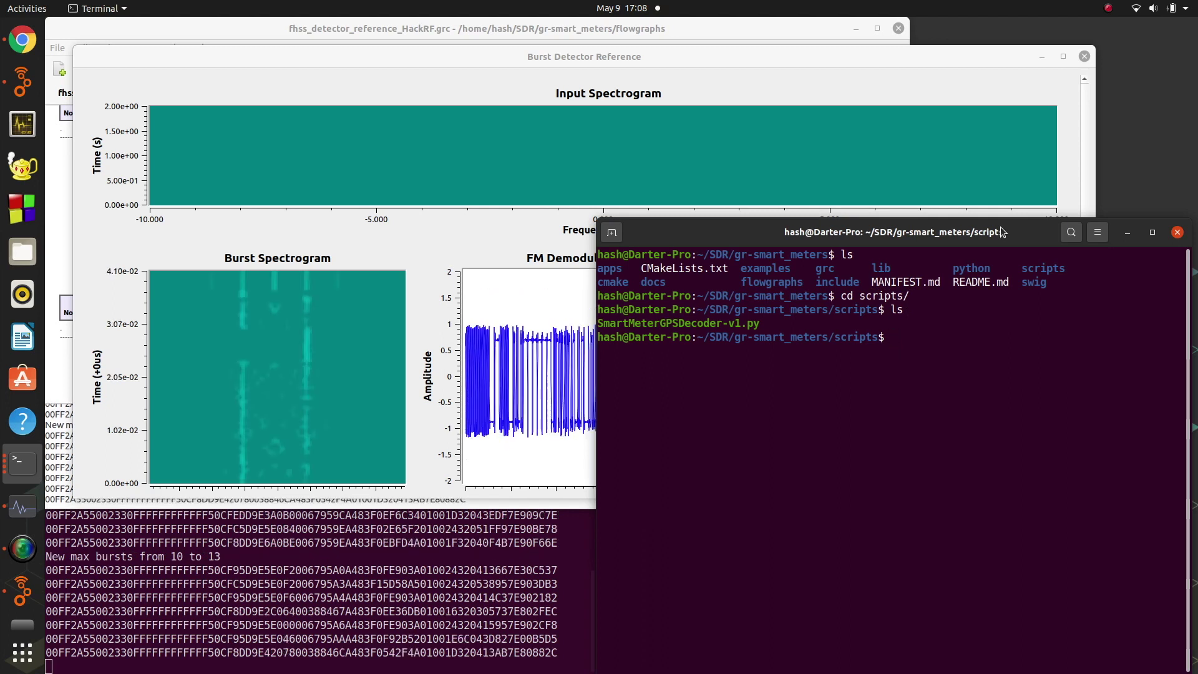
Step: Launch python SmartMeterGPSDecoder-v1.py with 127.0.0.1 and port 52001, correcting the mistyped port
type("python")
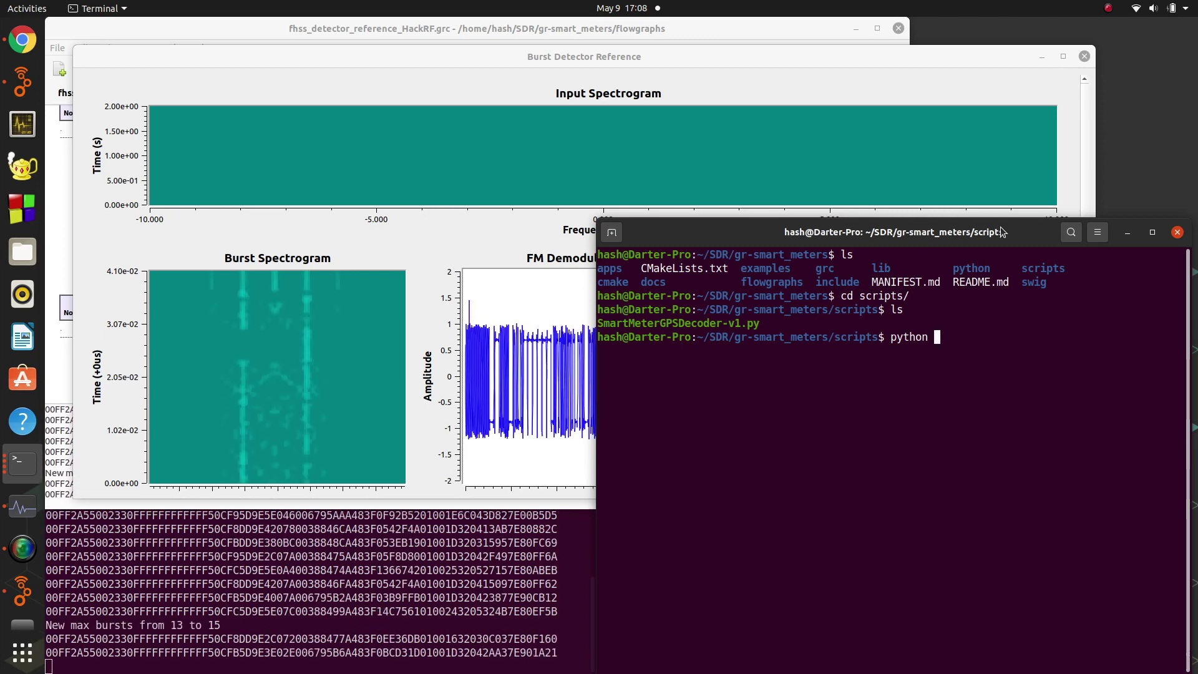
type("S")
key("Tab")
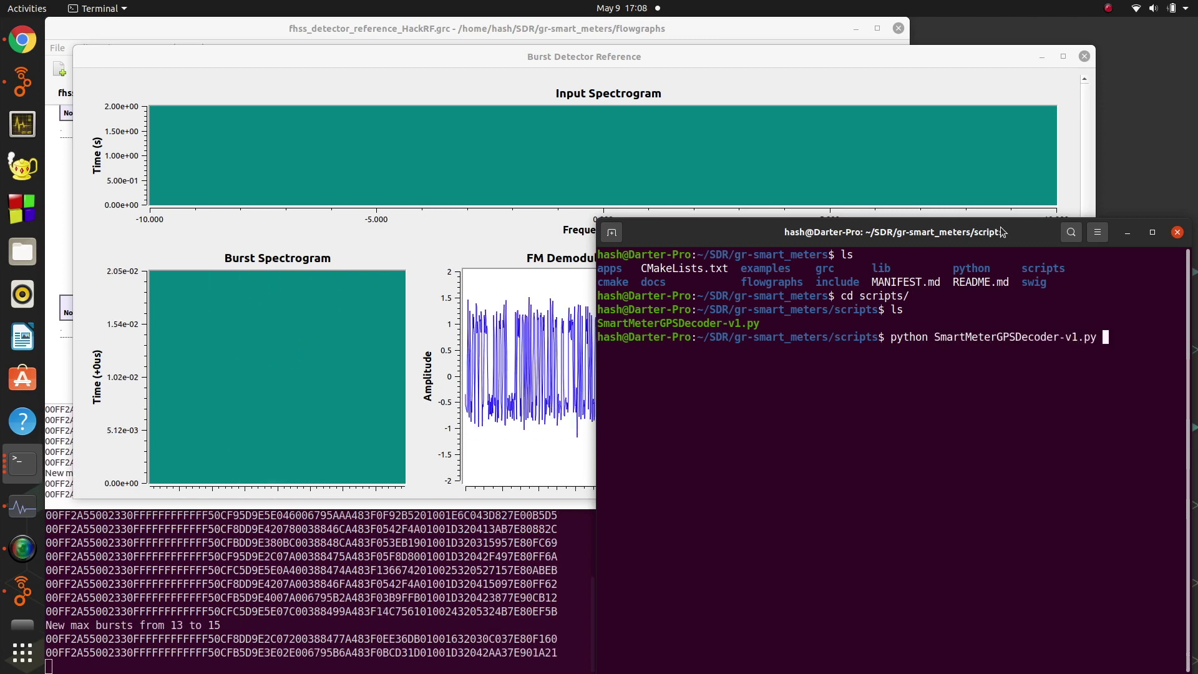
type("127")
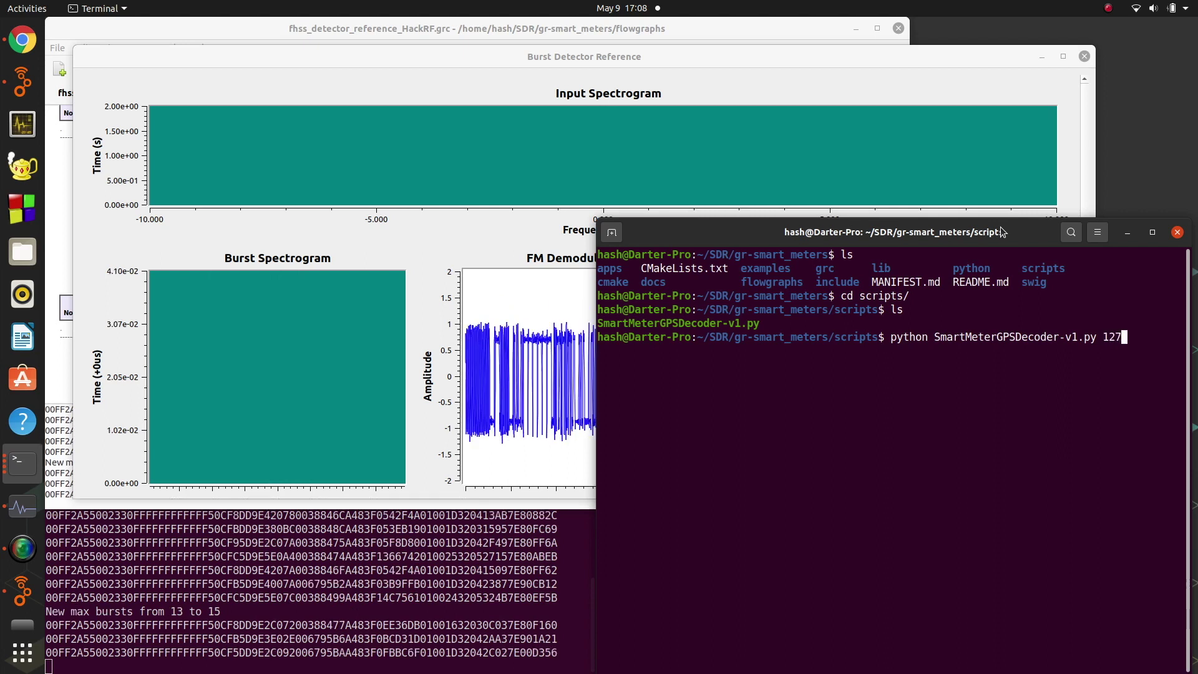
type(".0.0.1")
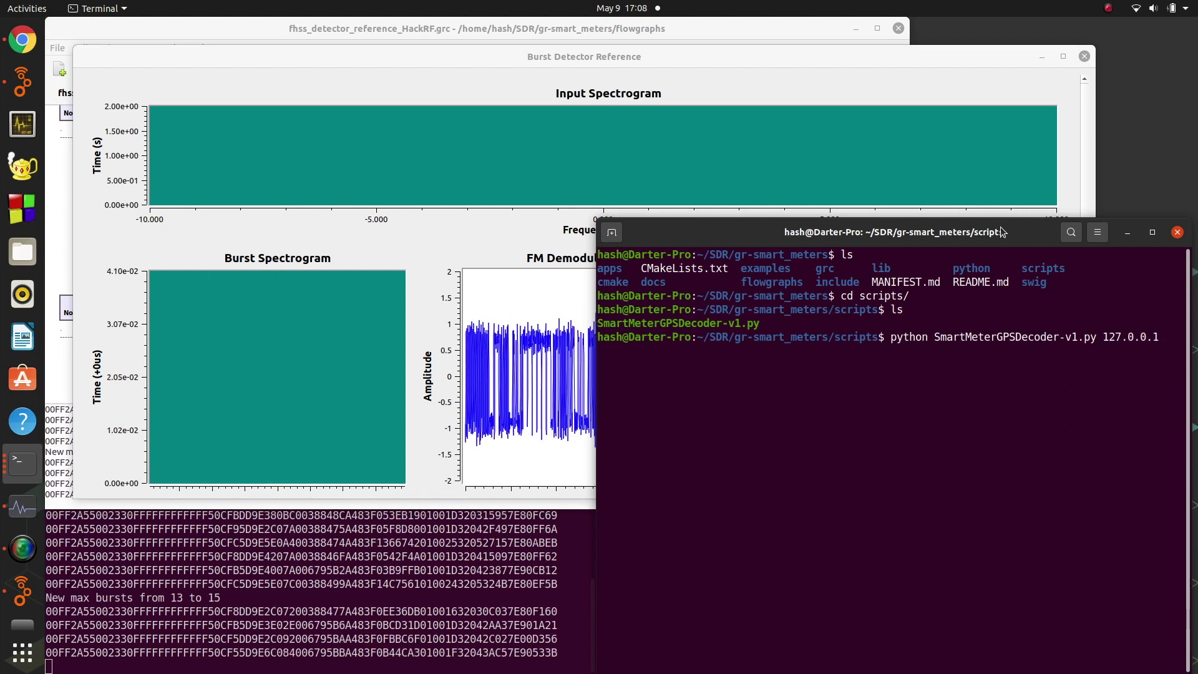
type(" 55201")
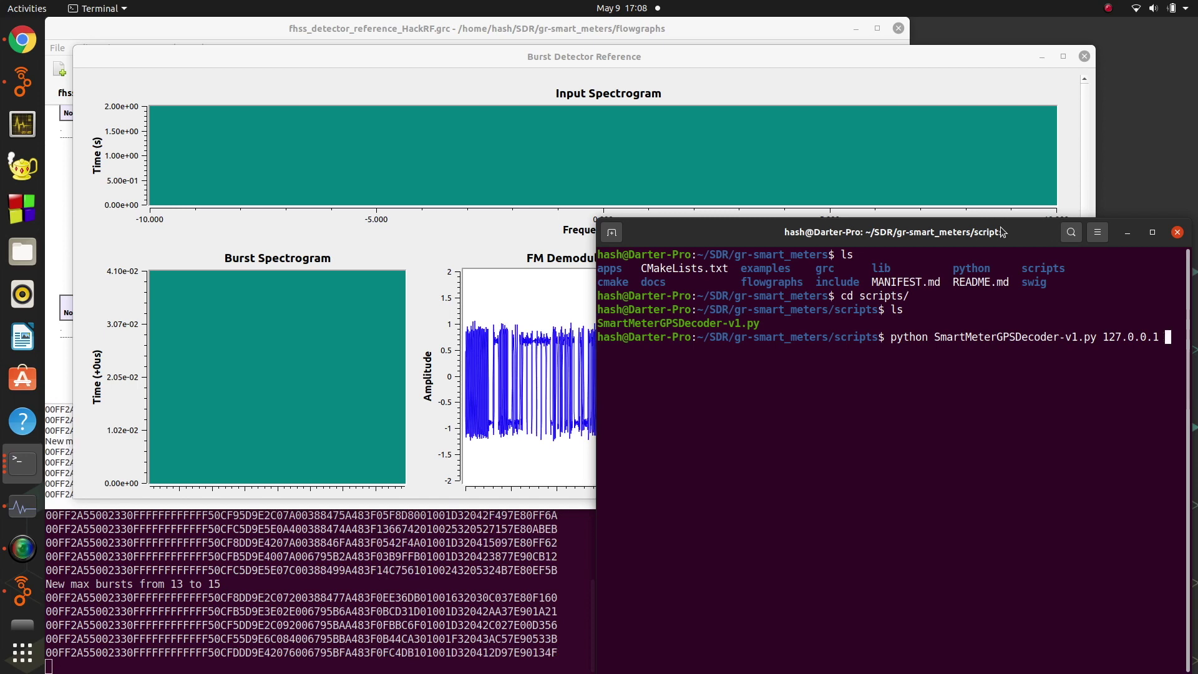
key("BackSpace")
key("BackSpace")
key("BackSpace")
key("BackSpace")
type("2001")
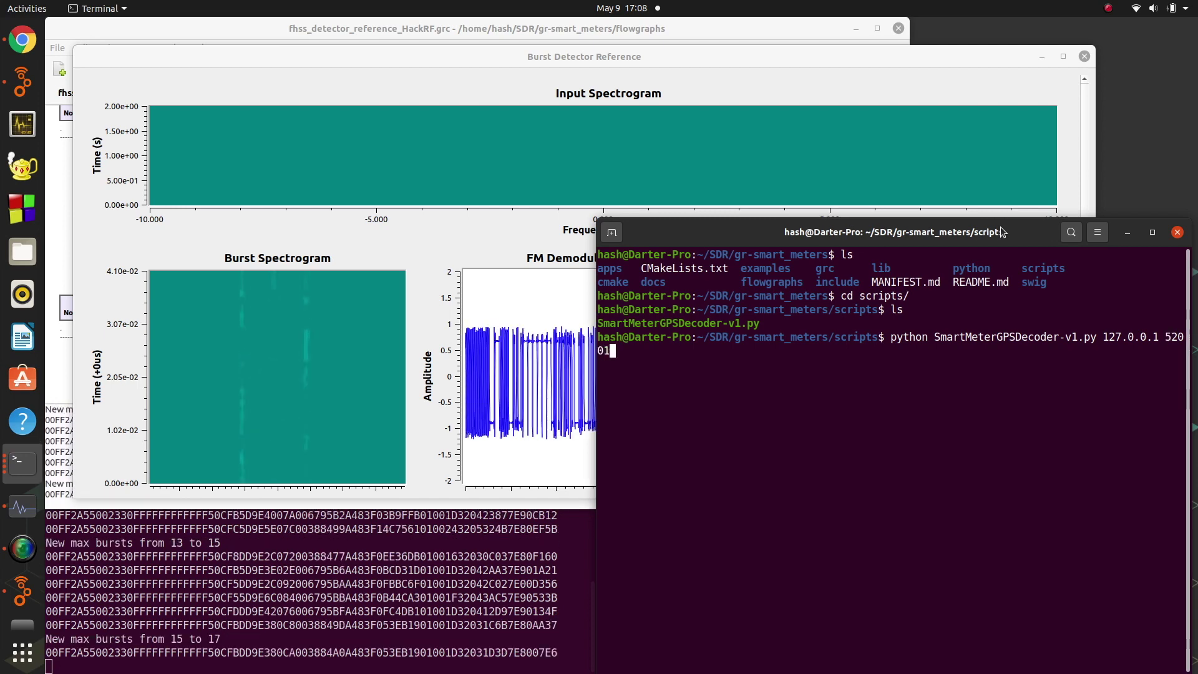
key("Return")
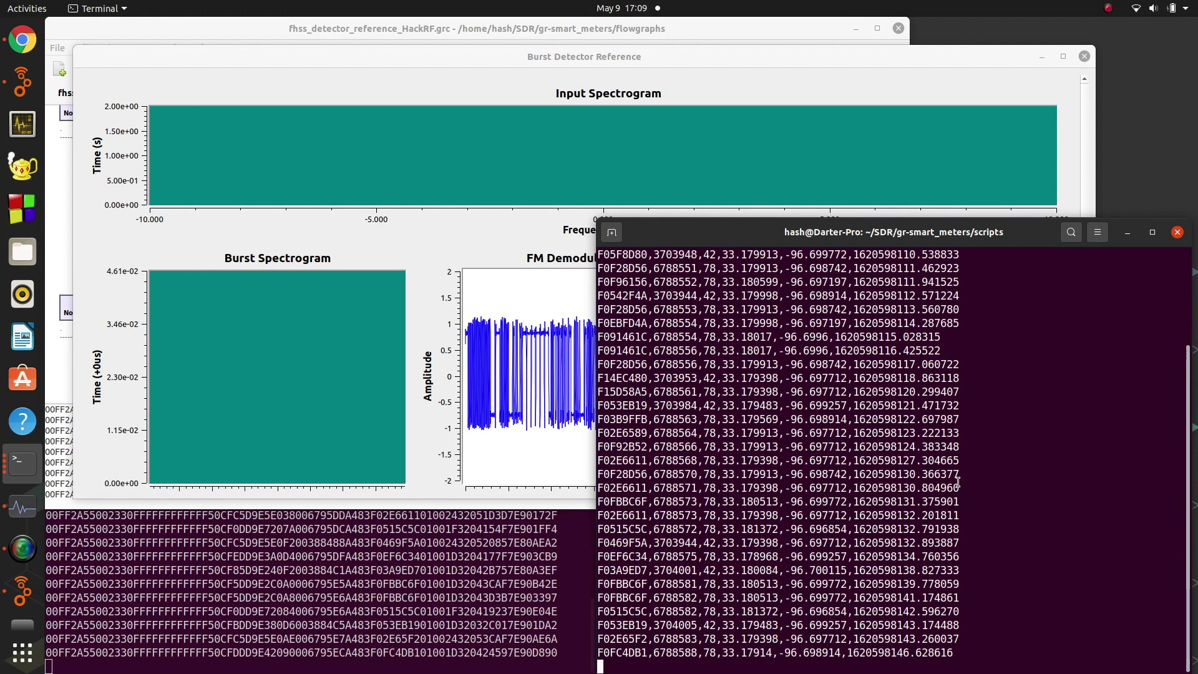
Step: Stop the decoder with Ctrl+C, then highlight the decoded meter lines and clear the selection
key("ctrl+c")
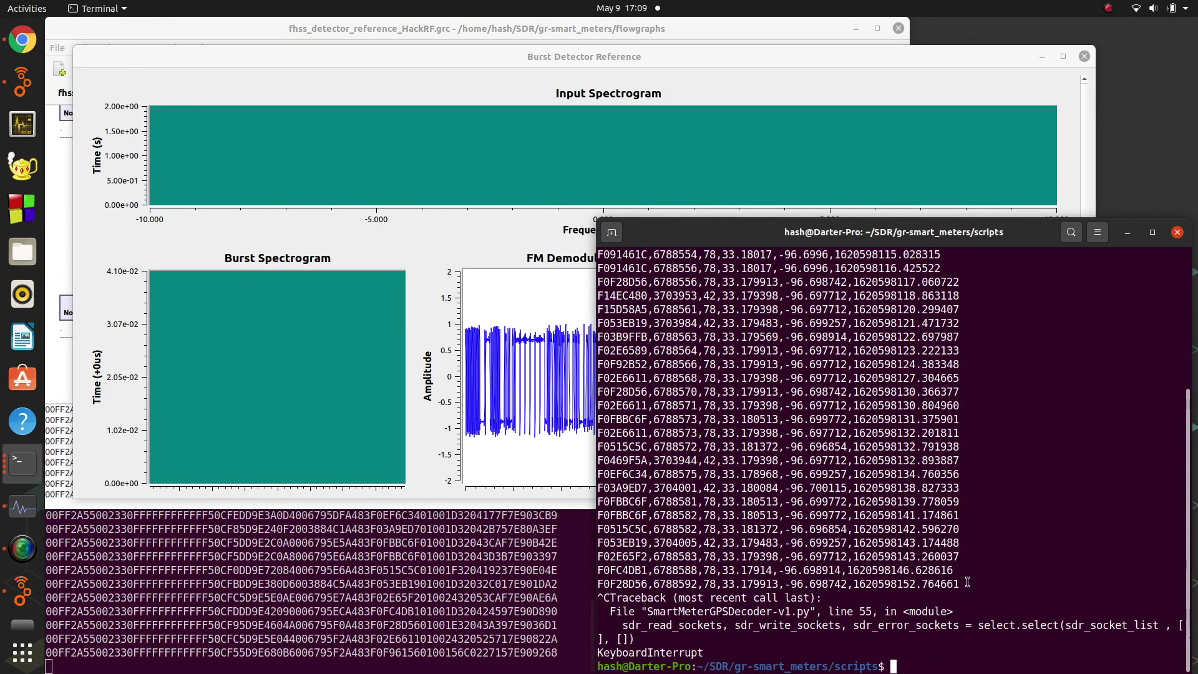
left_click_drag(968, 583, 611, 269)
left_click(667, 310)
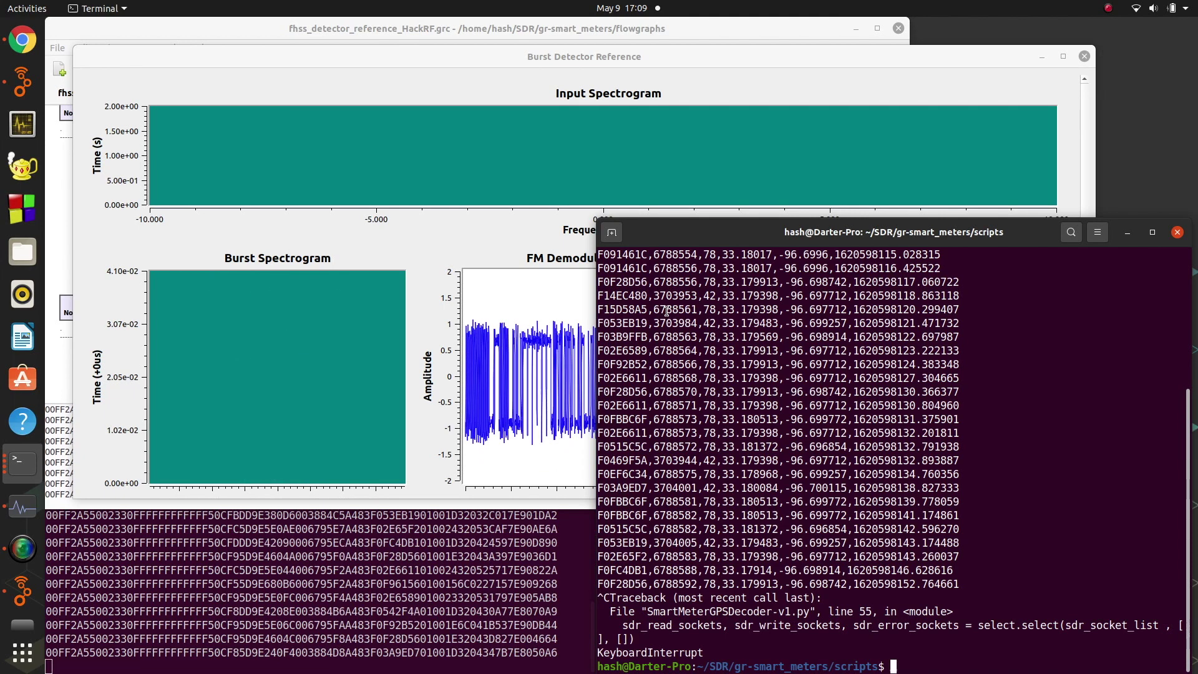
Step: Open SmartMeterGPSDecoder-v1.py in vi, scroll through its code, and enlarge the terminal window
type("vi S")
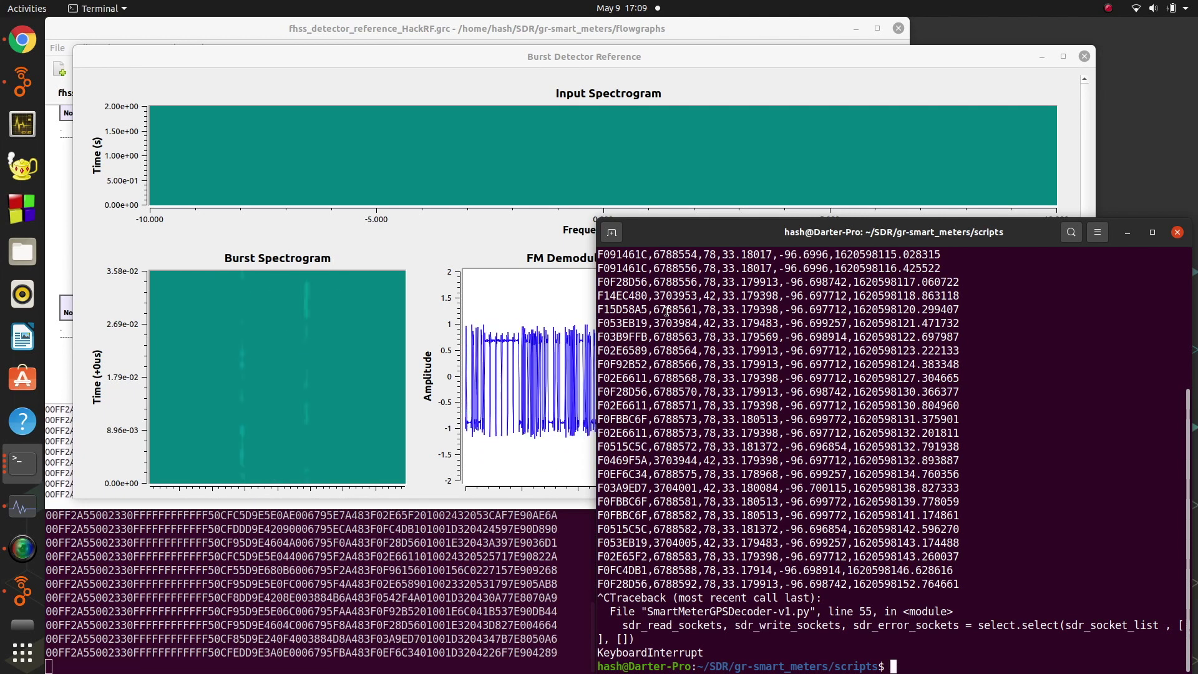
key("Tab")
key("Return")
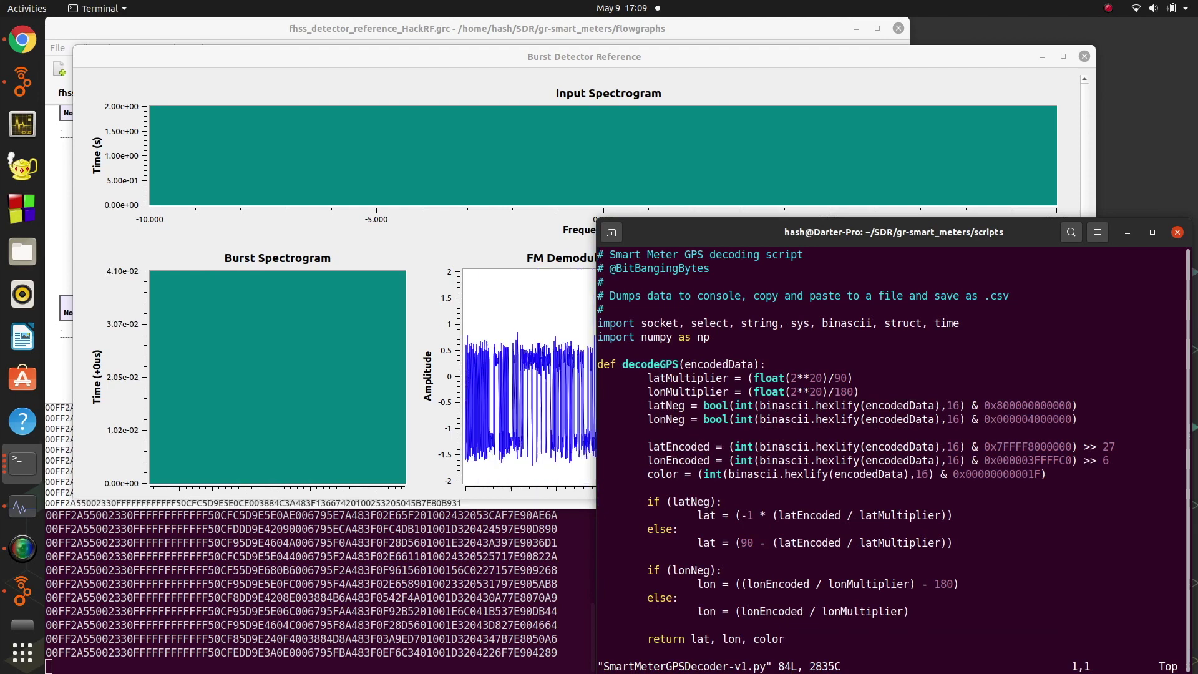
scroll(730, 362, "down", 20)
scroll(730, 362, "down", 3)
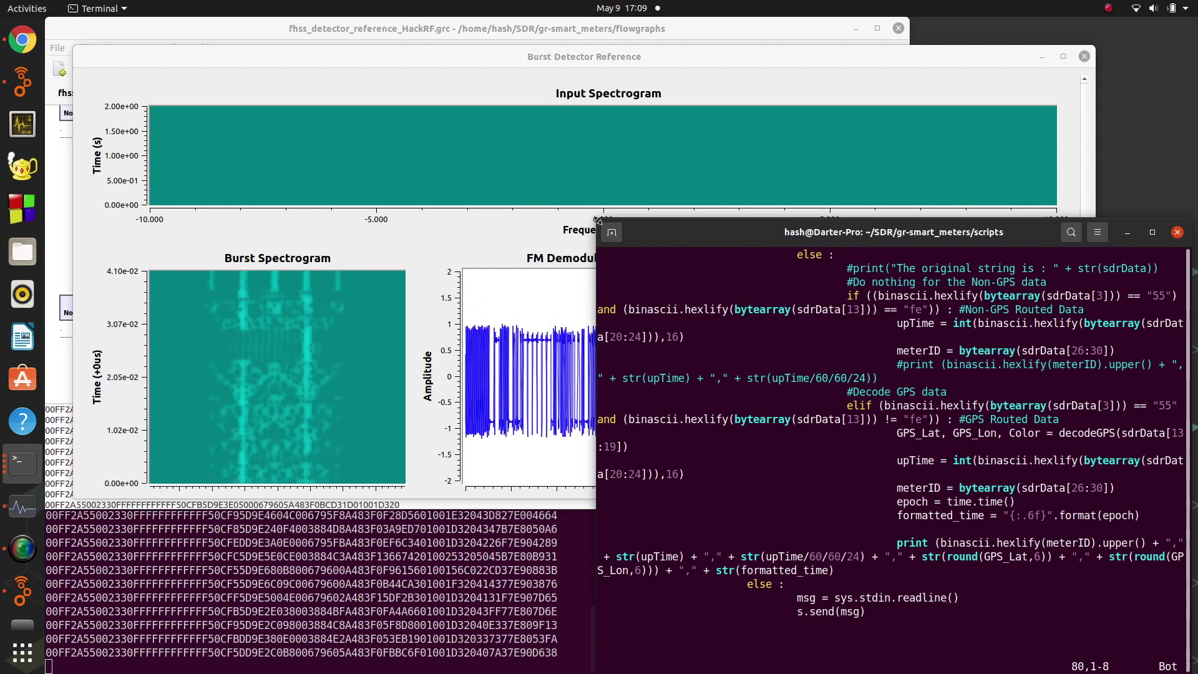
left_click_drag(597, 223, 76, 38)
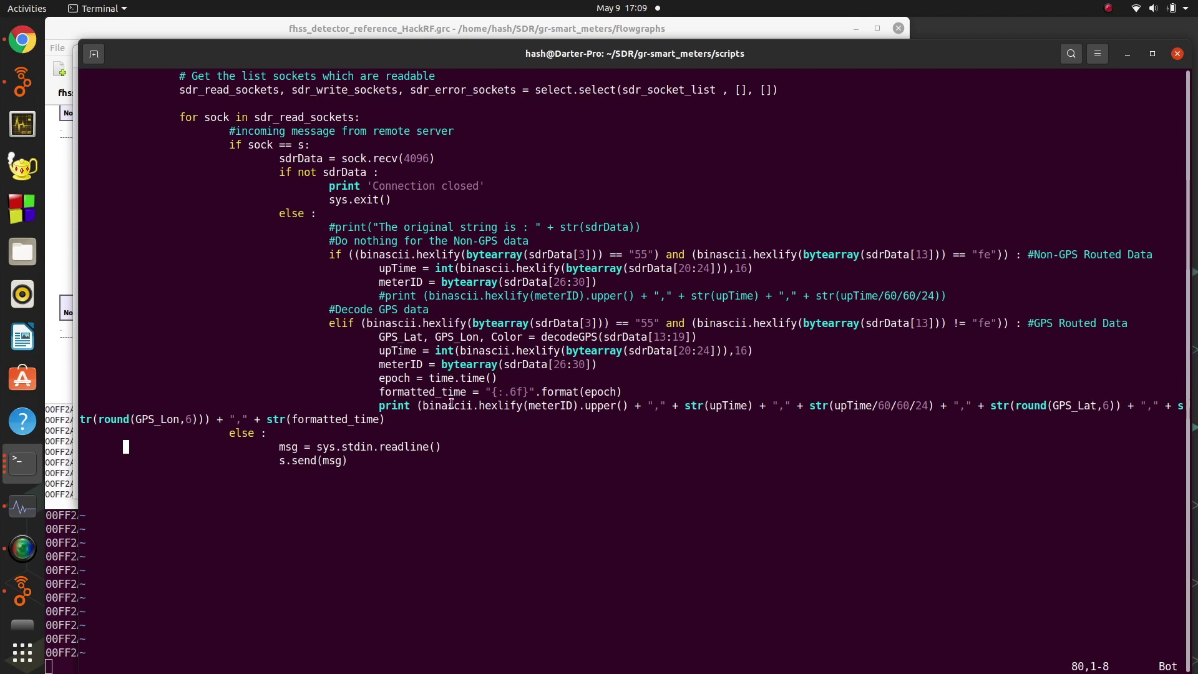
scroll(369, 372, "up", 20)
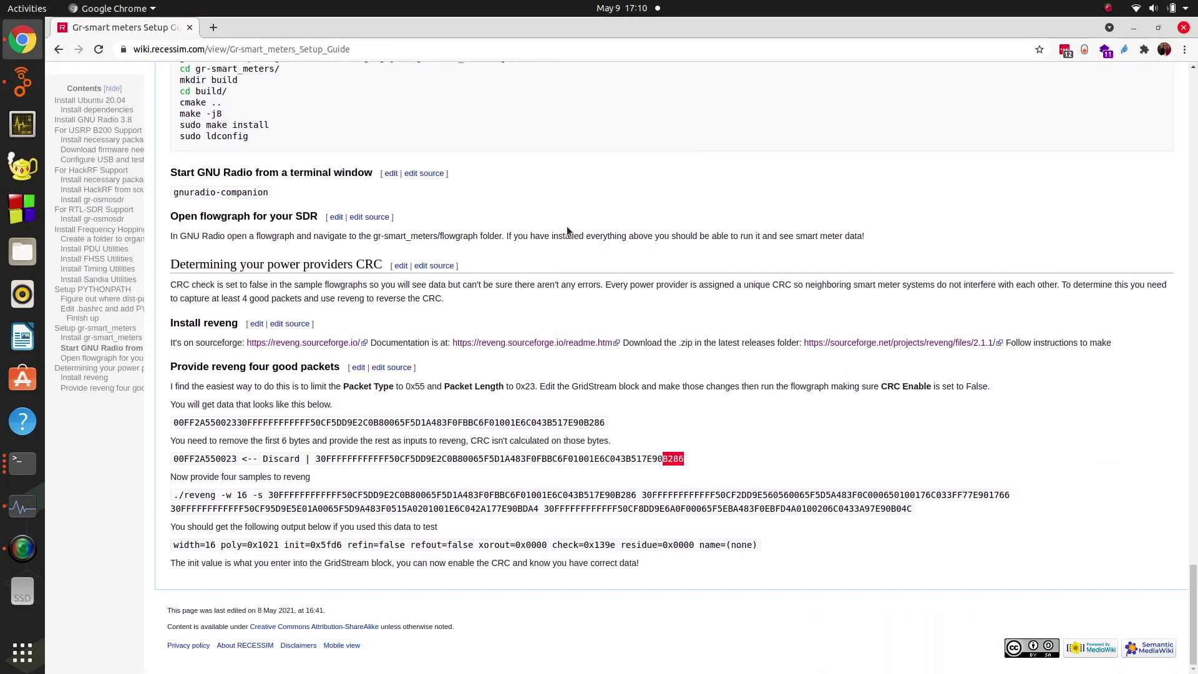
Step: Go from the wiki's Main page through Industrial and Advanced Metering Infrastructure to Landis+Gyr GridStream Protocol
scroll(568, 231, "up", 20)
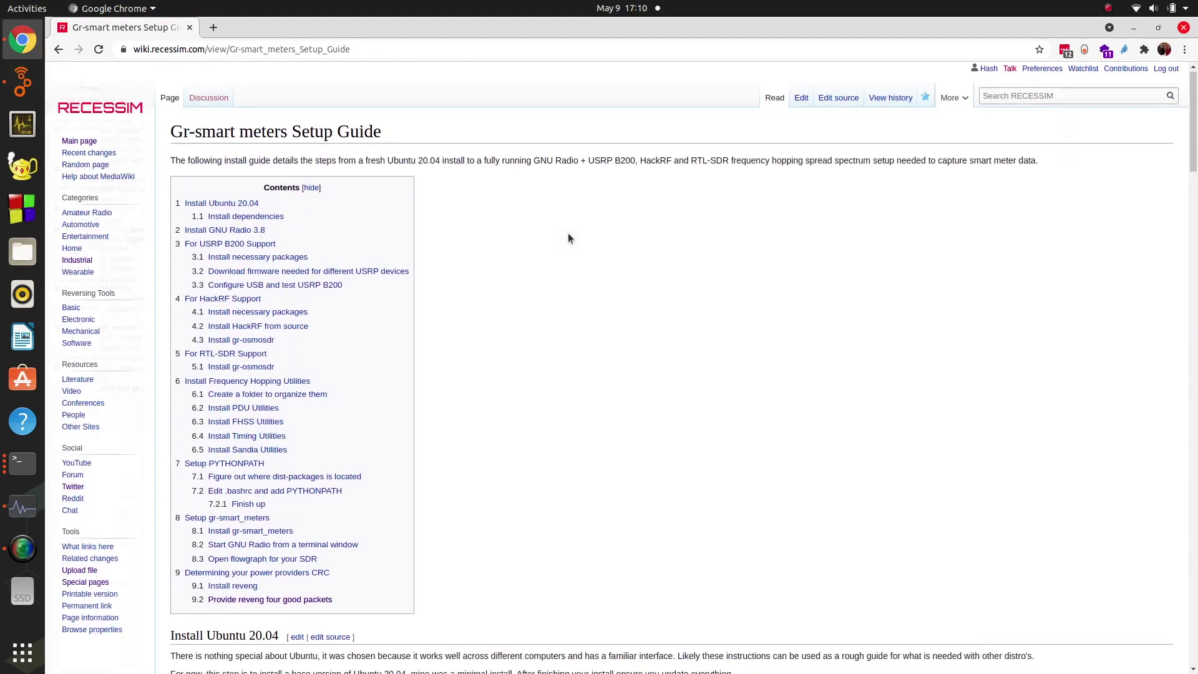
left_click(68, 142)
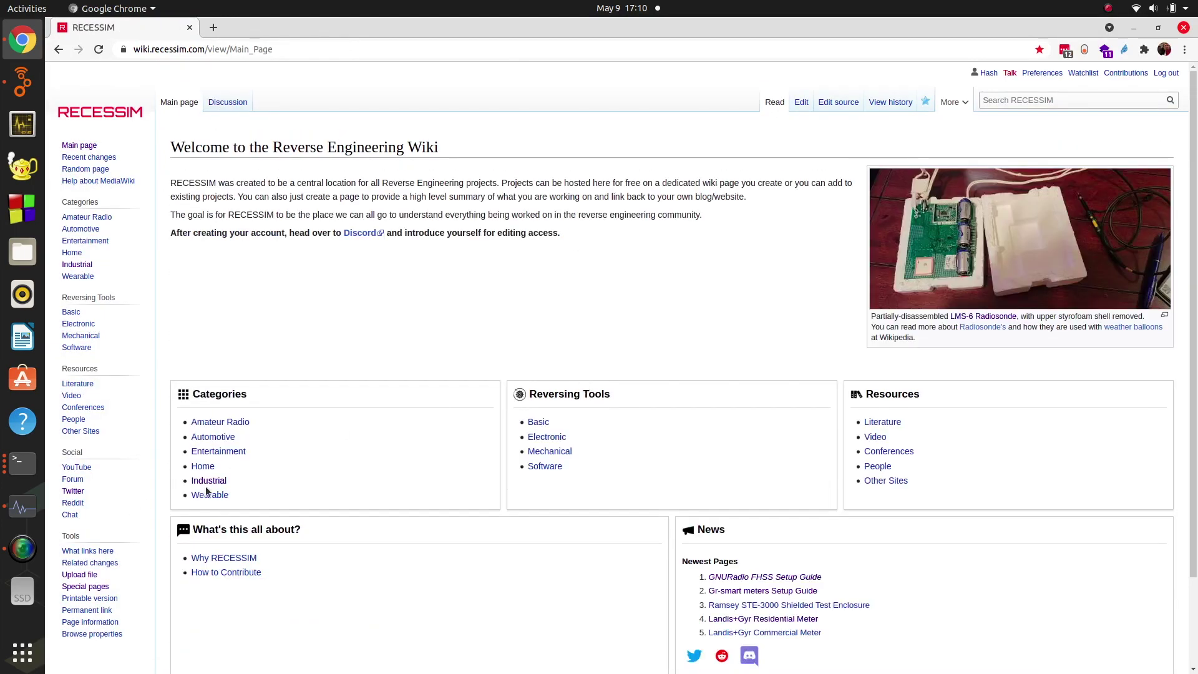
left_click(209, 481)
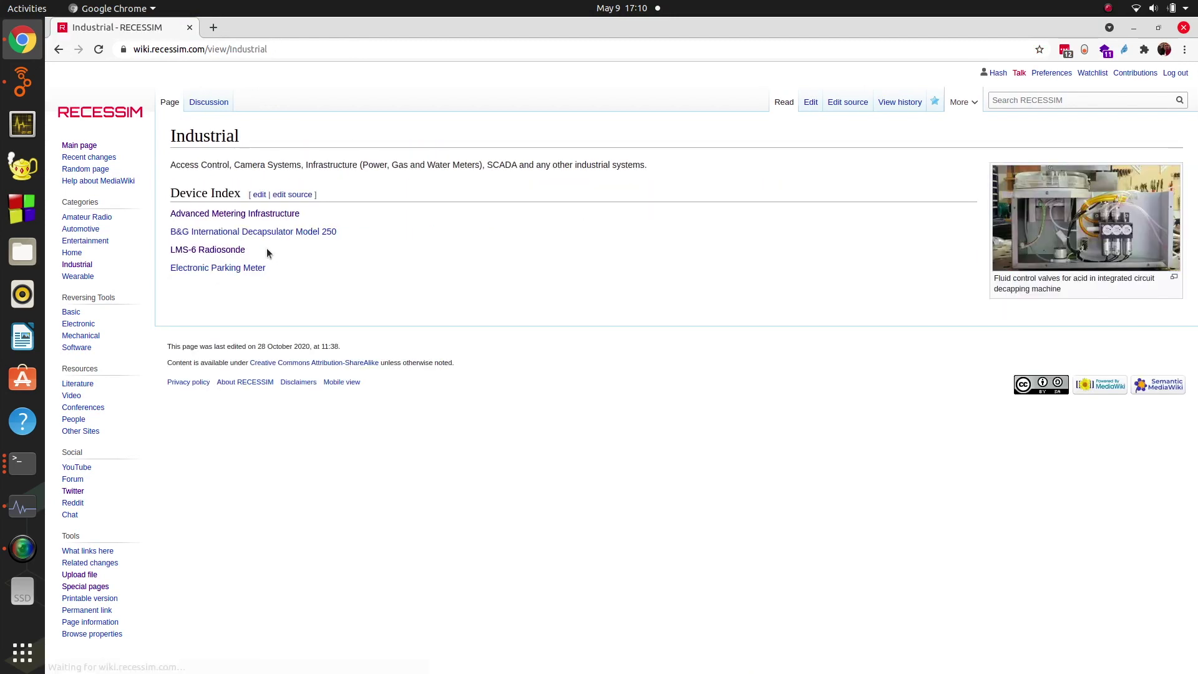
left_click(247, 215)
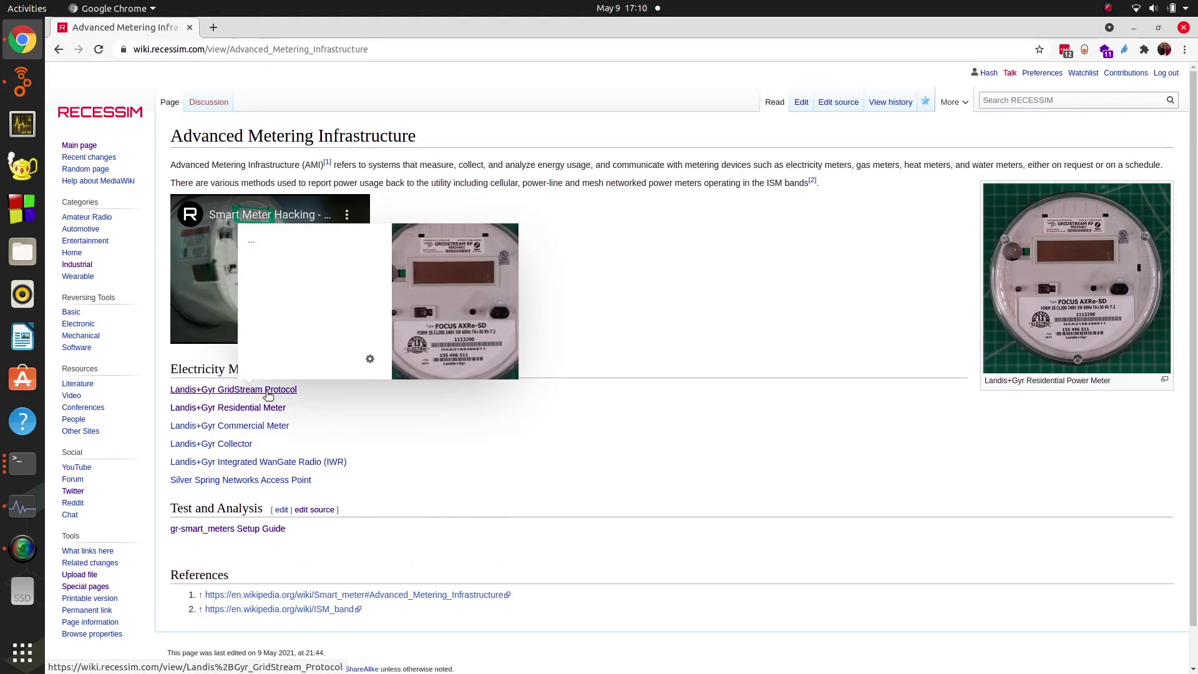
left_click(248, 392)
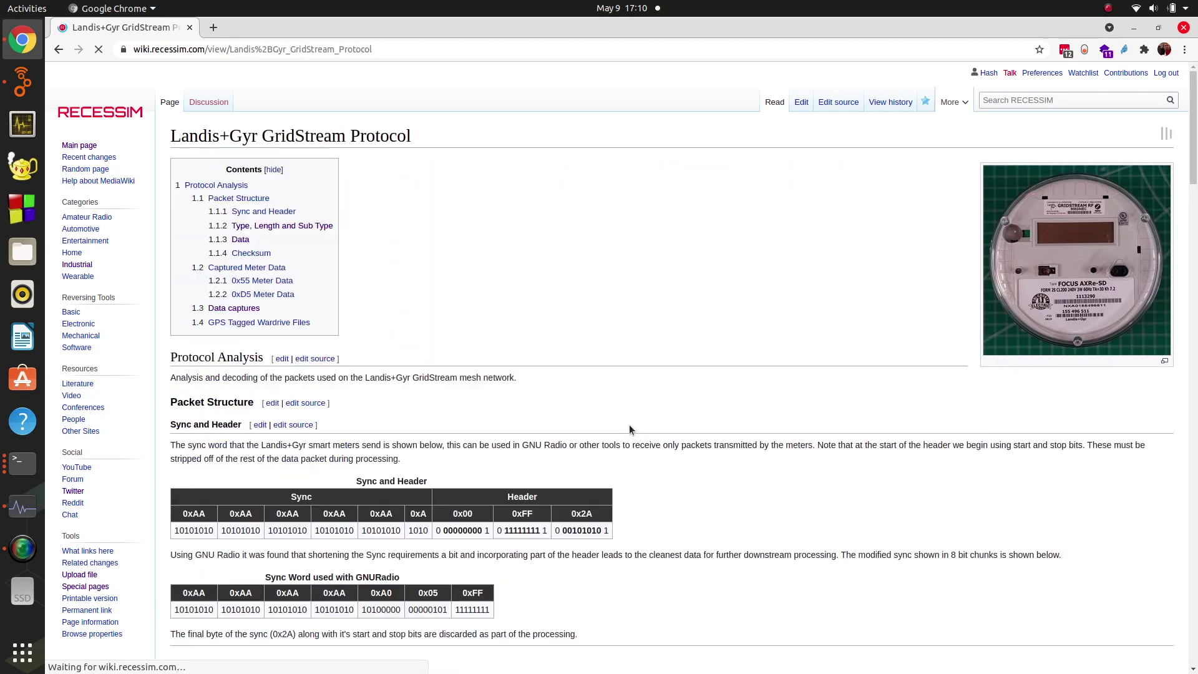
Step: Scroll down the GridStream Protocol page to the 0x55 Meter Data packet tables
scroll(609, 269, "down", 5)
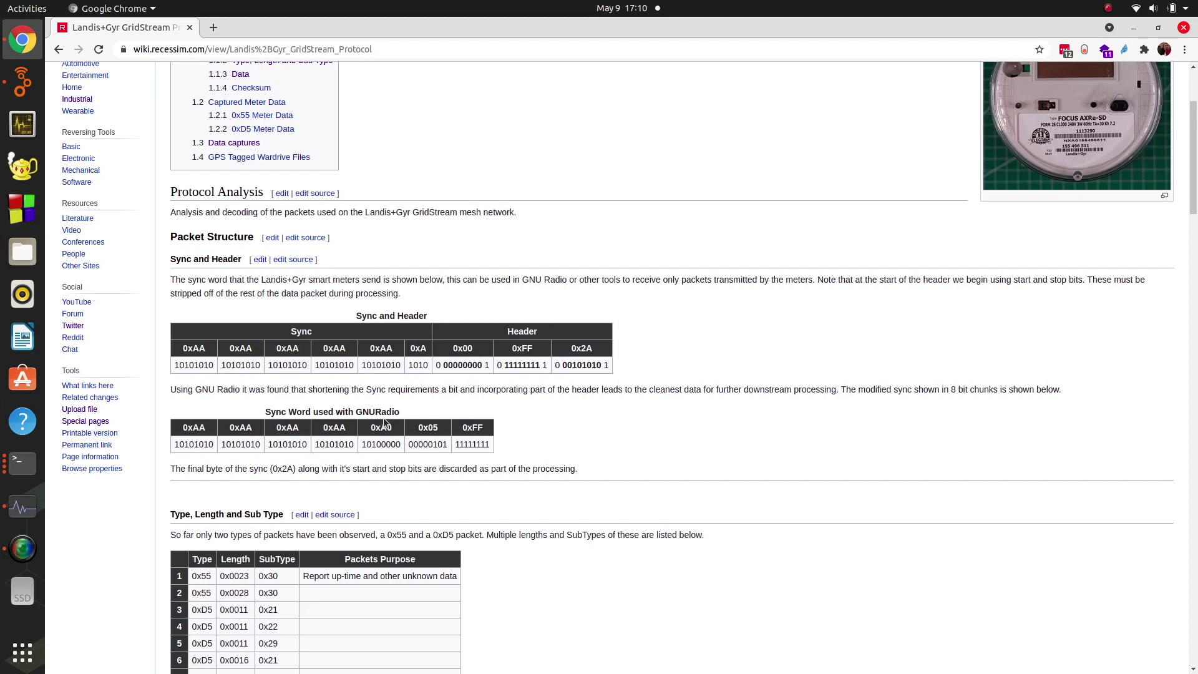
scroll(545, 443, "down", 10)
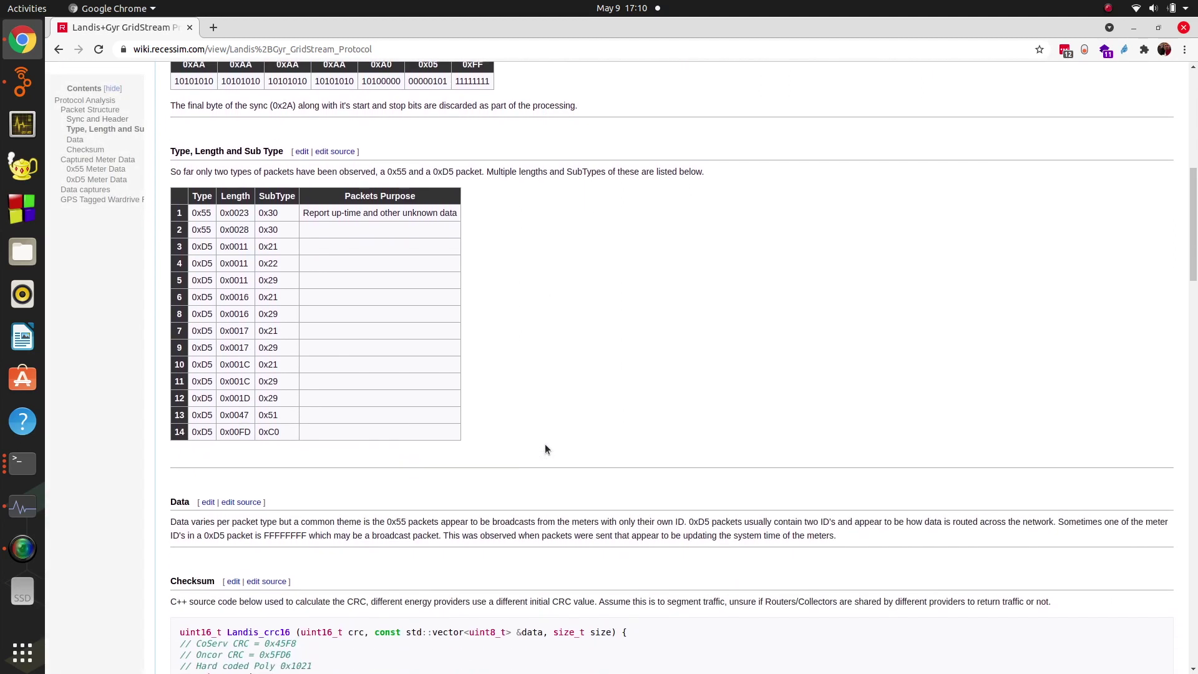
scroll(330, 350, "down", 8)
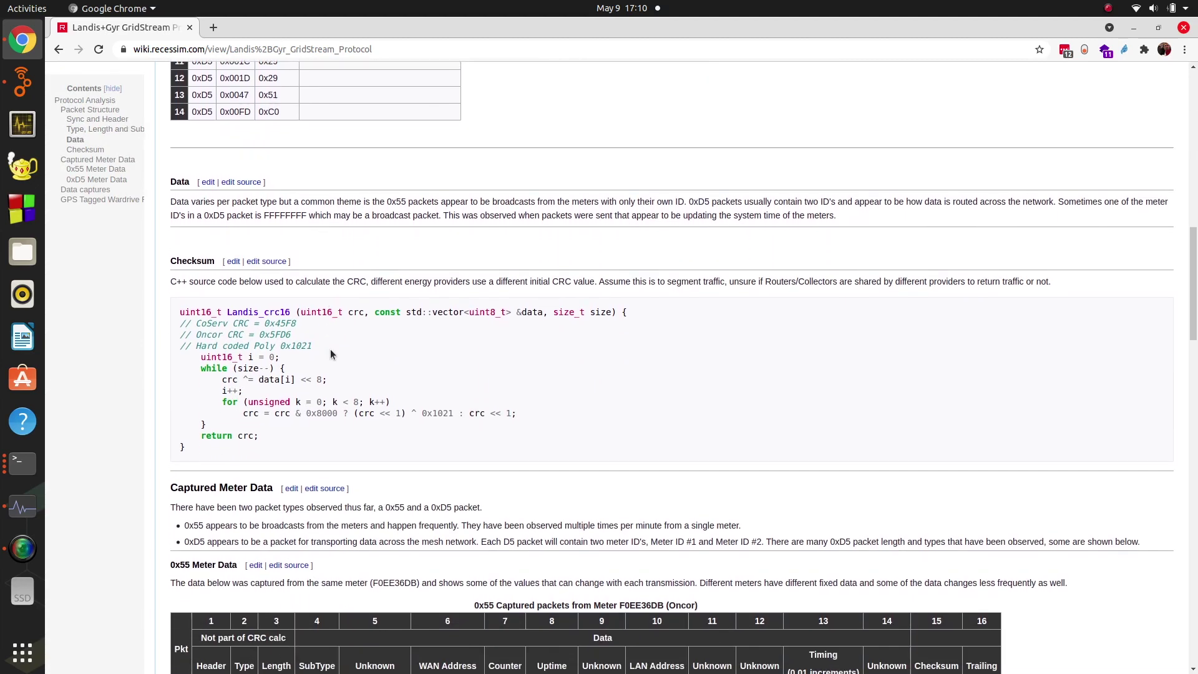
scroll(331, 354, "down", 1)
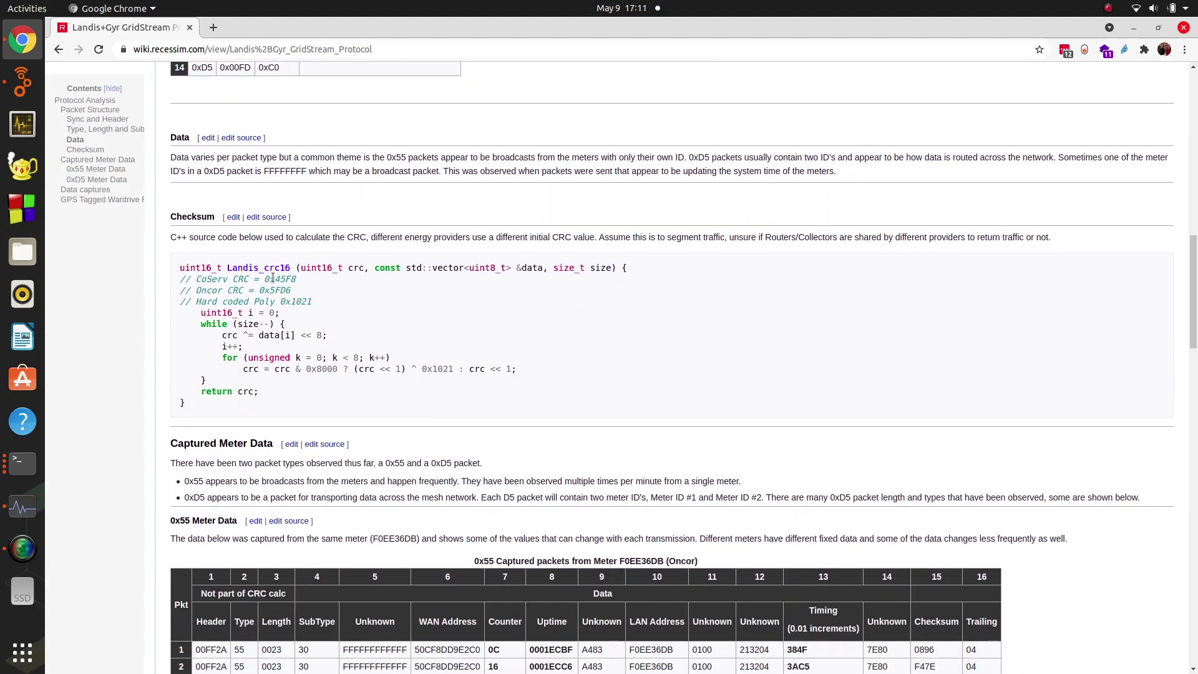
scroll(556, 378, "down", 16)
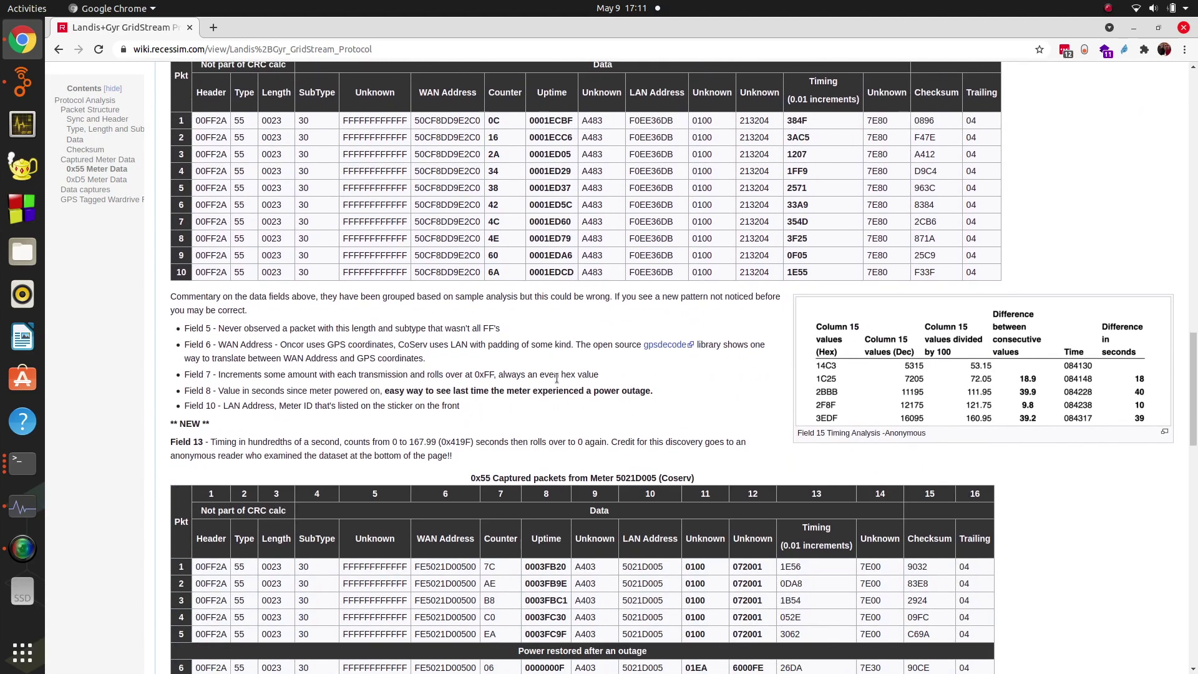
scroll(499, 286, "down", 4)
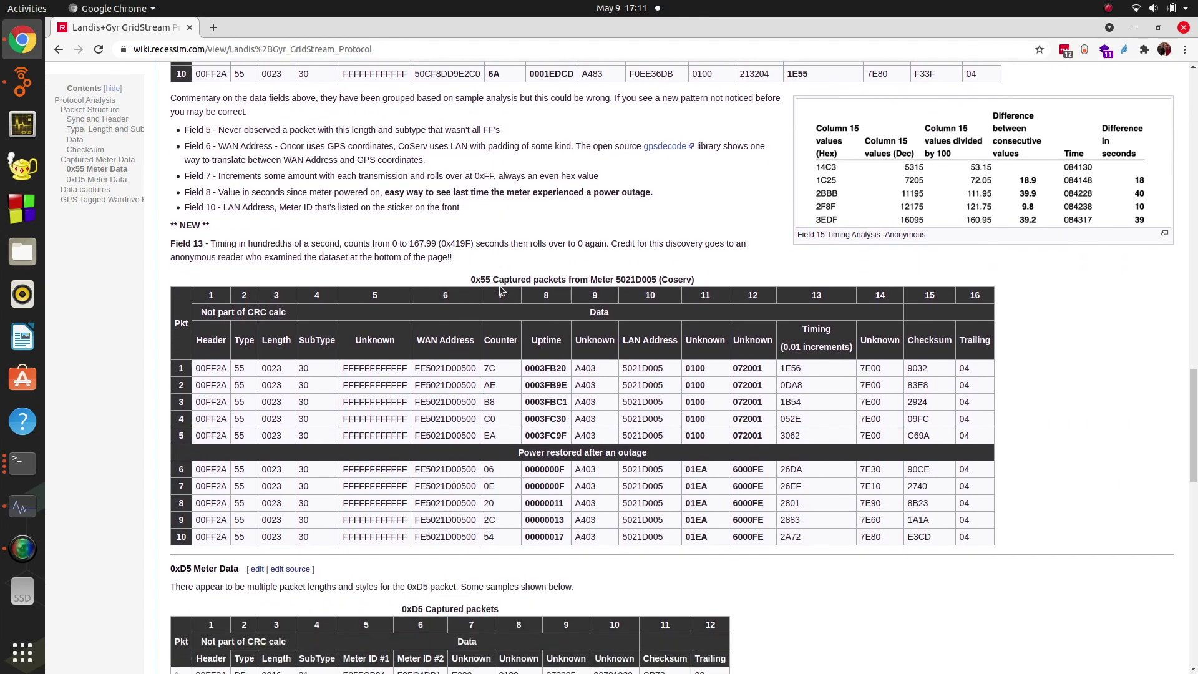